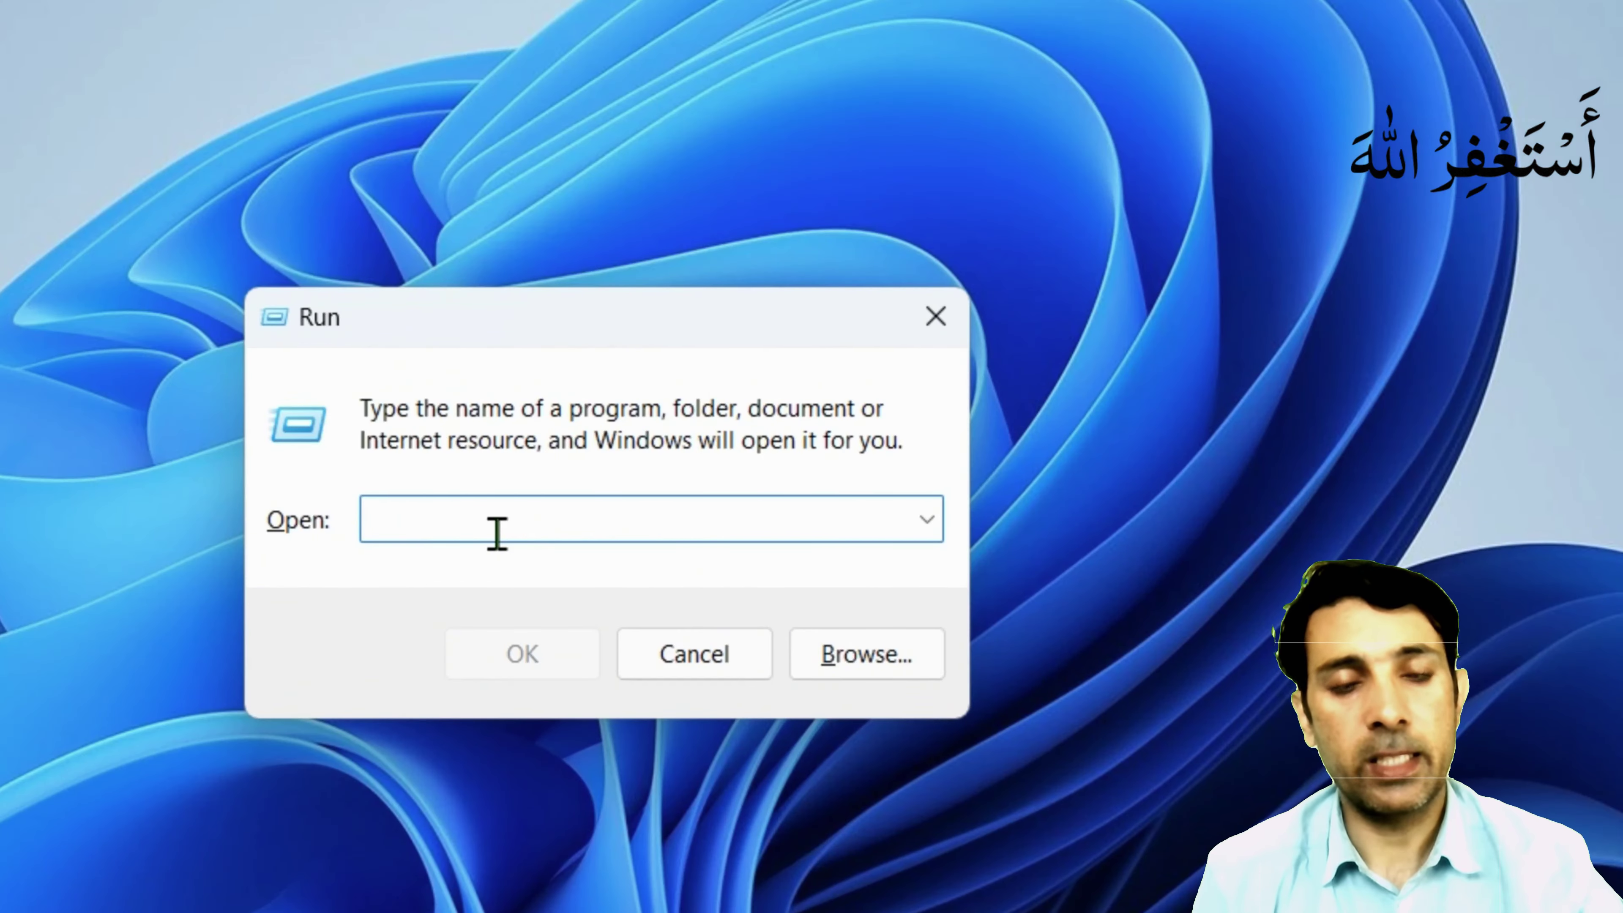
Step: Launch the On-Screen Keyboard with the Run command osk, shift its window slightly up and left, and close it
type("osk")
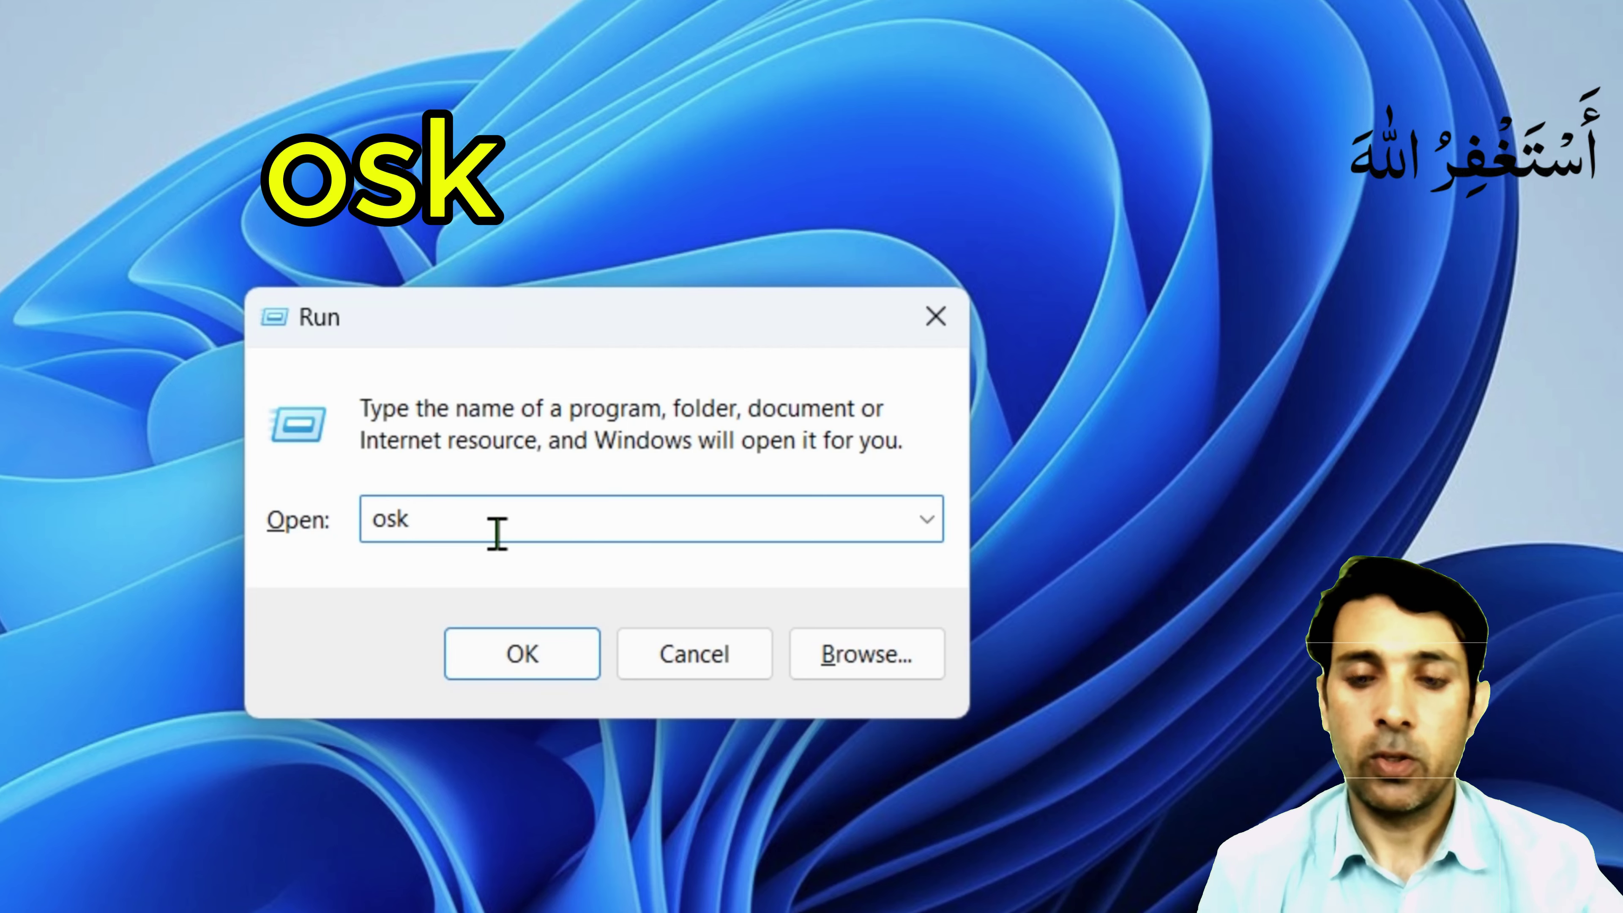
key("Return")
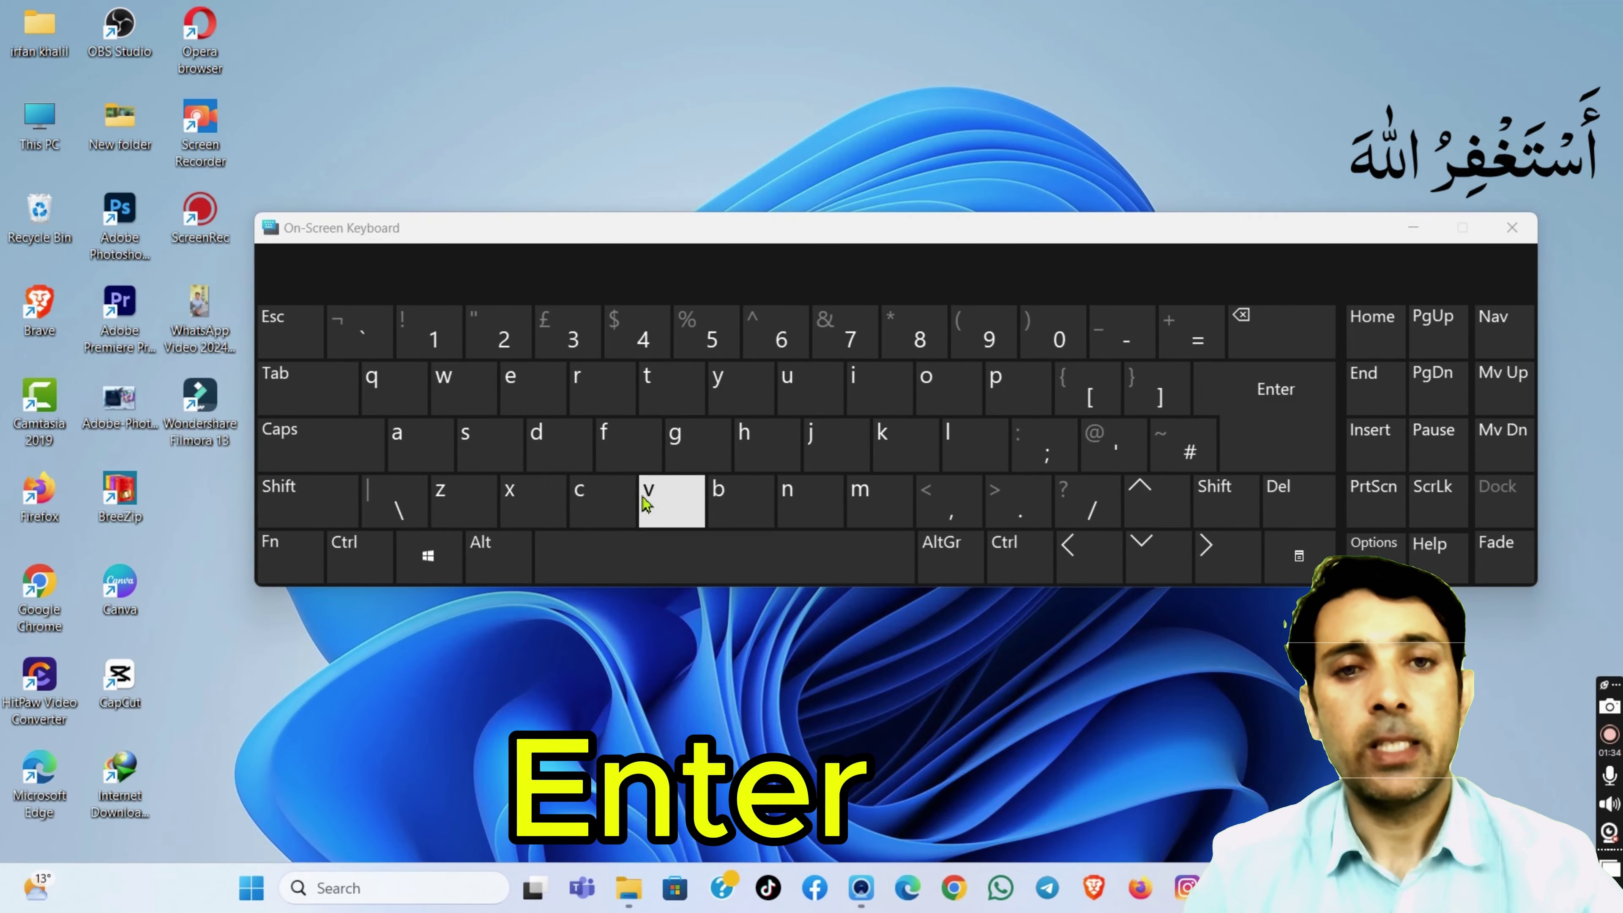
left_click_drag(807, 239, 765, 197)
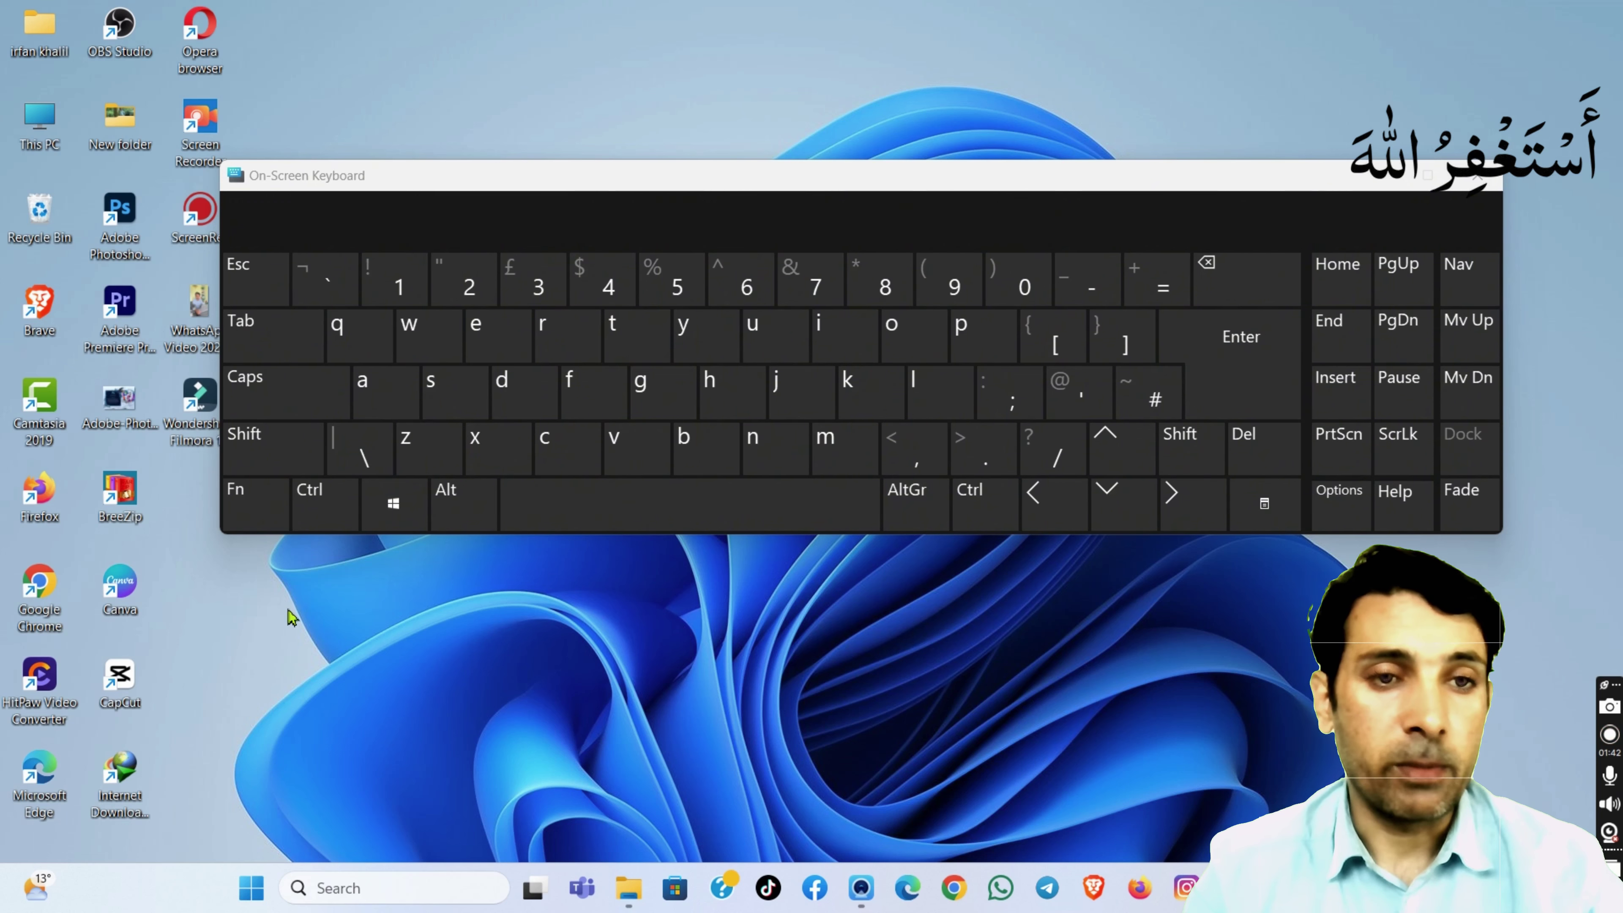
key("ctrl+super+o")
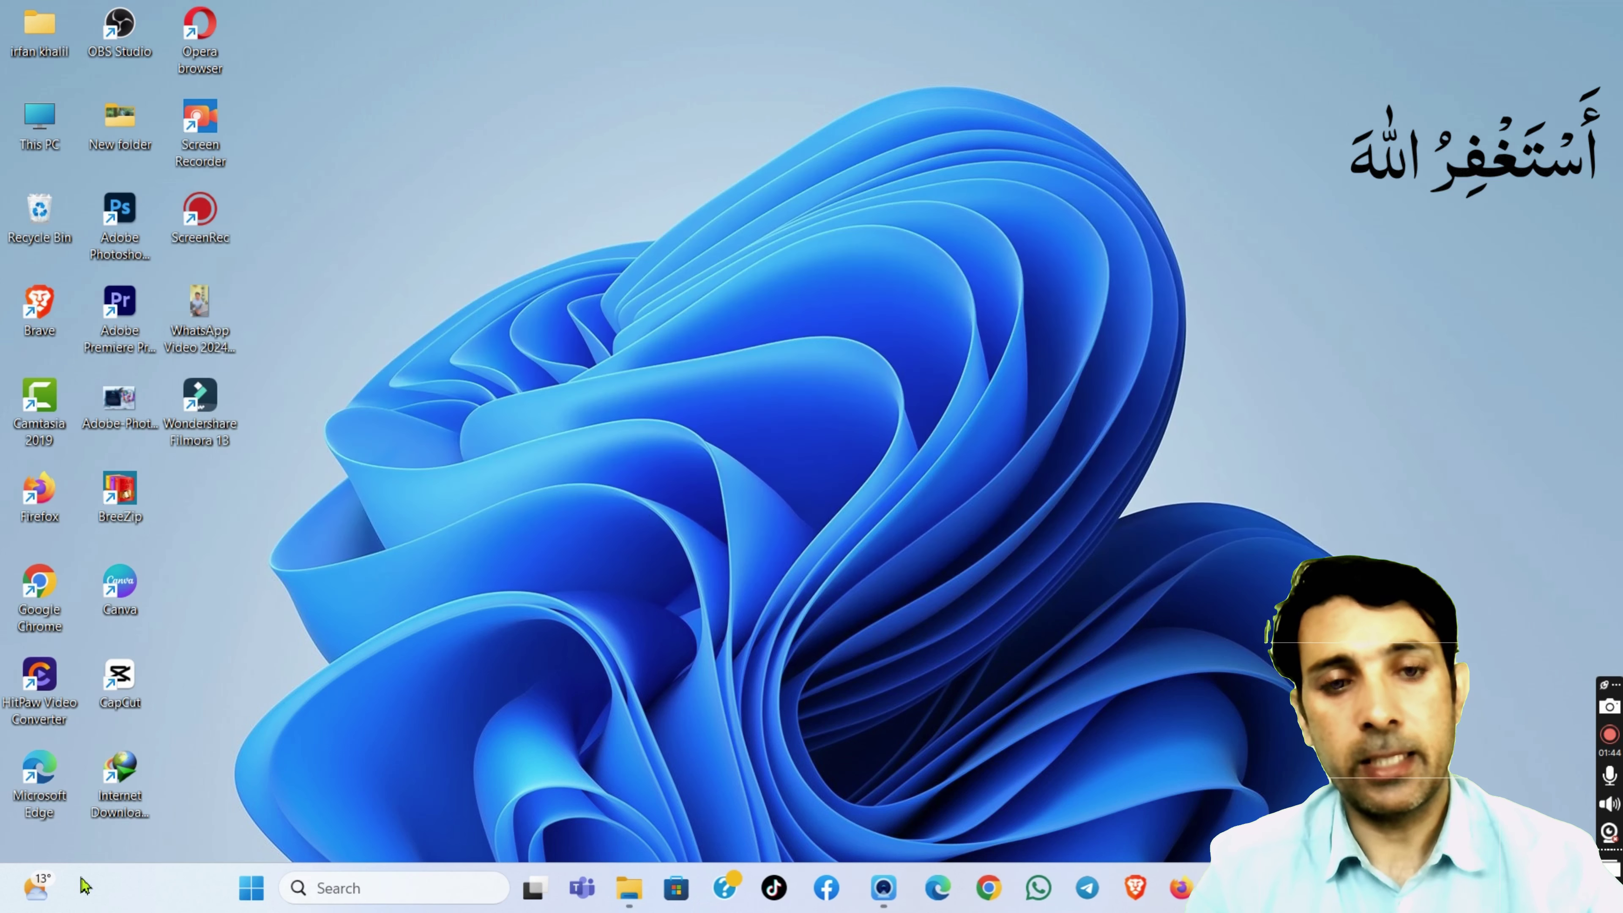
Step: Bring up the Run dialog at the middle of the desktop, launch osk again, and close the keyboard
key("super+r")
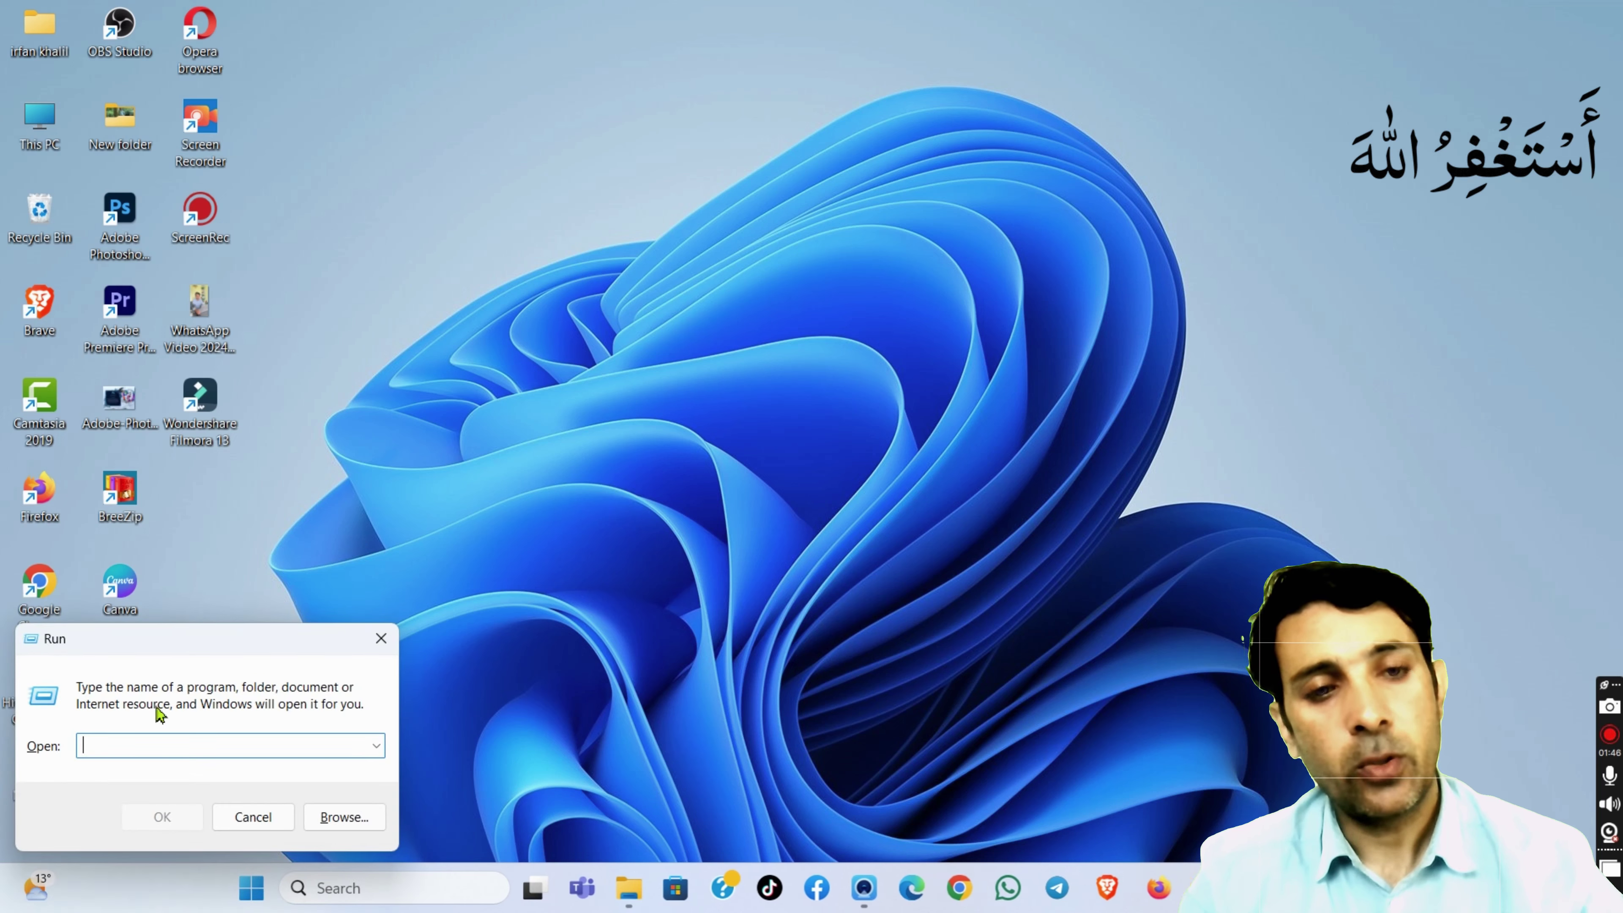
left_click_drag(199, 629, 703, 438)
type("osk")
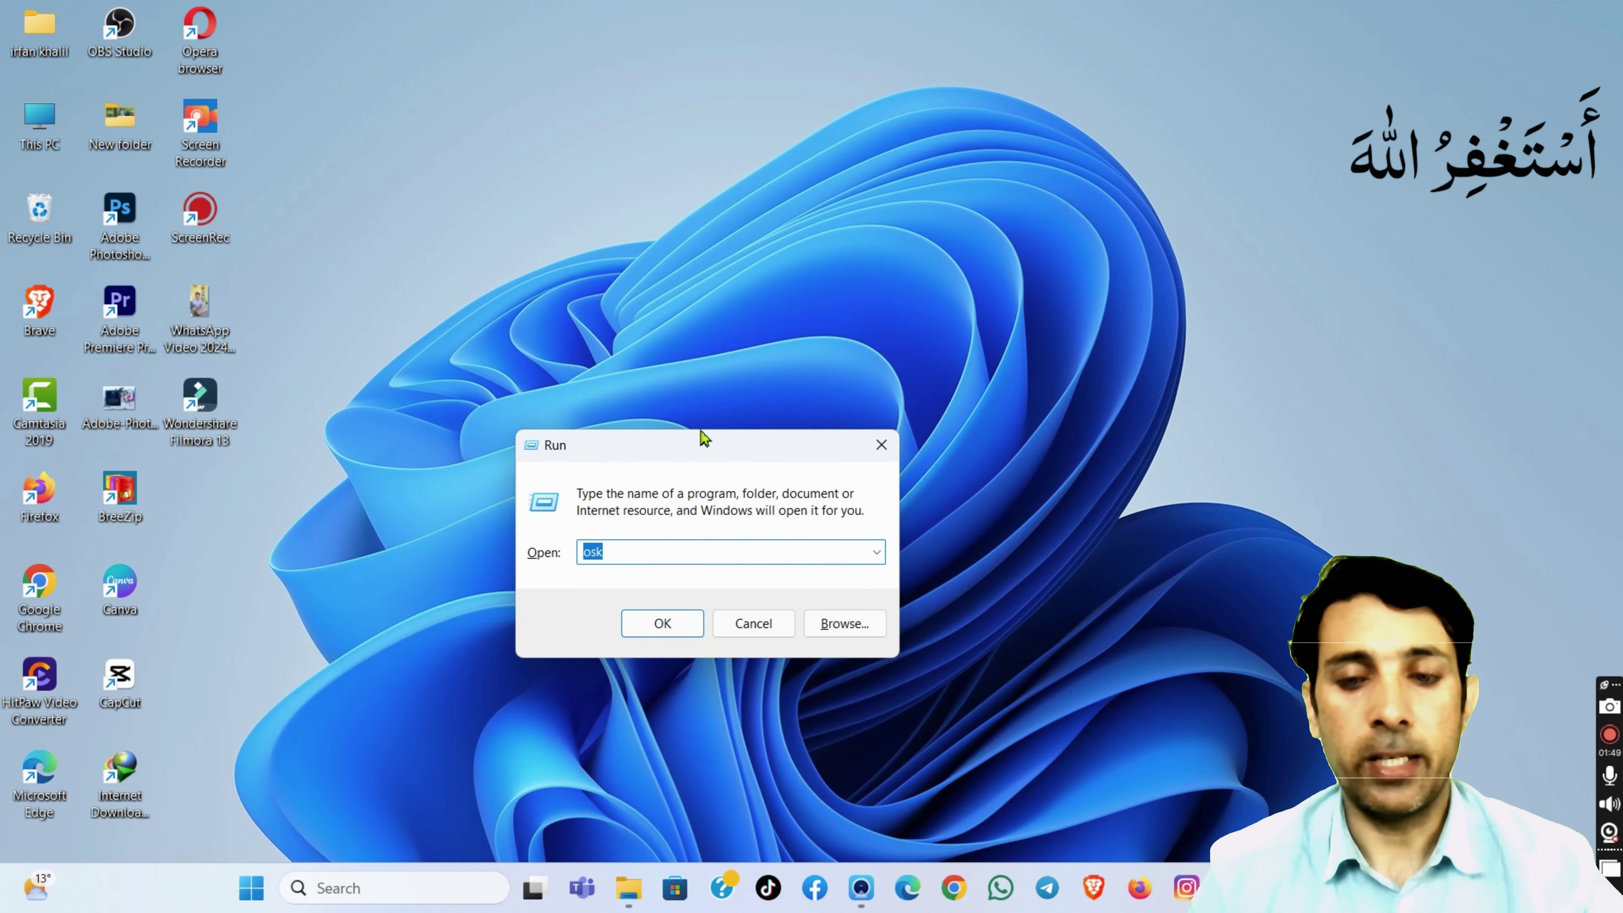
key("Return")
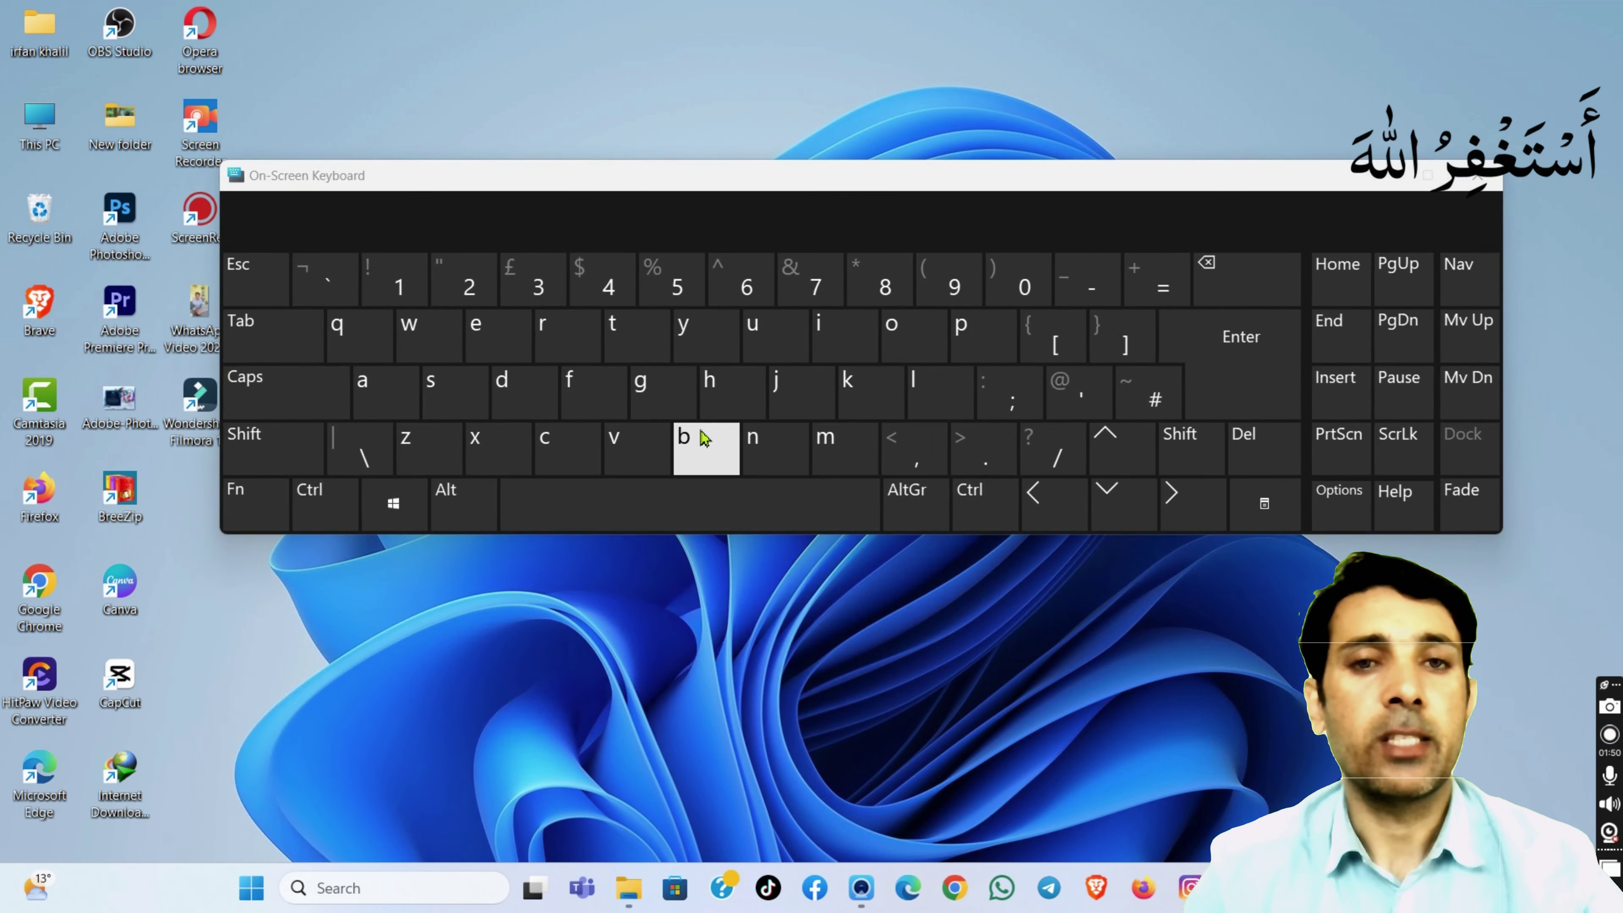
left_click(1479, 175)
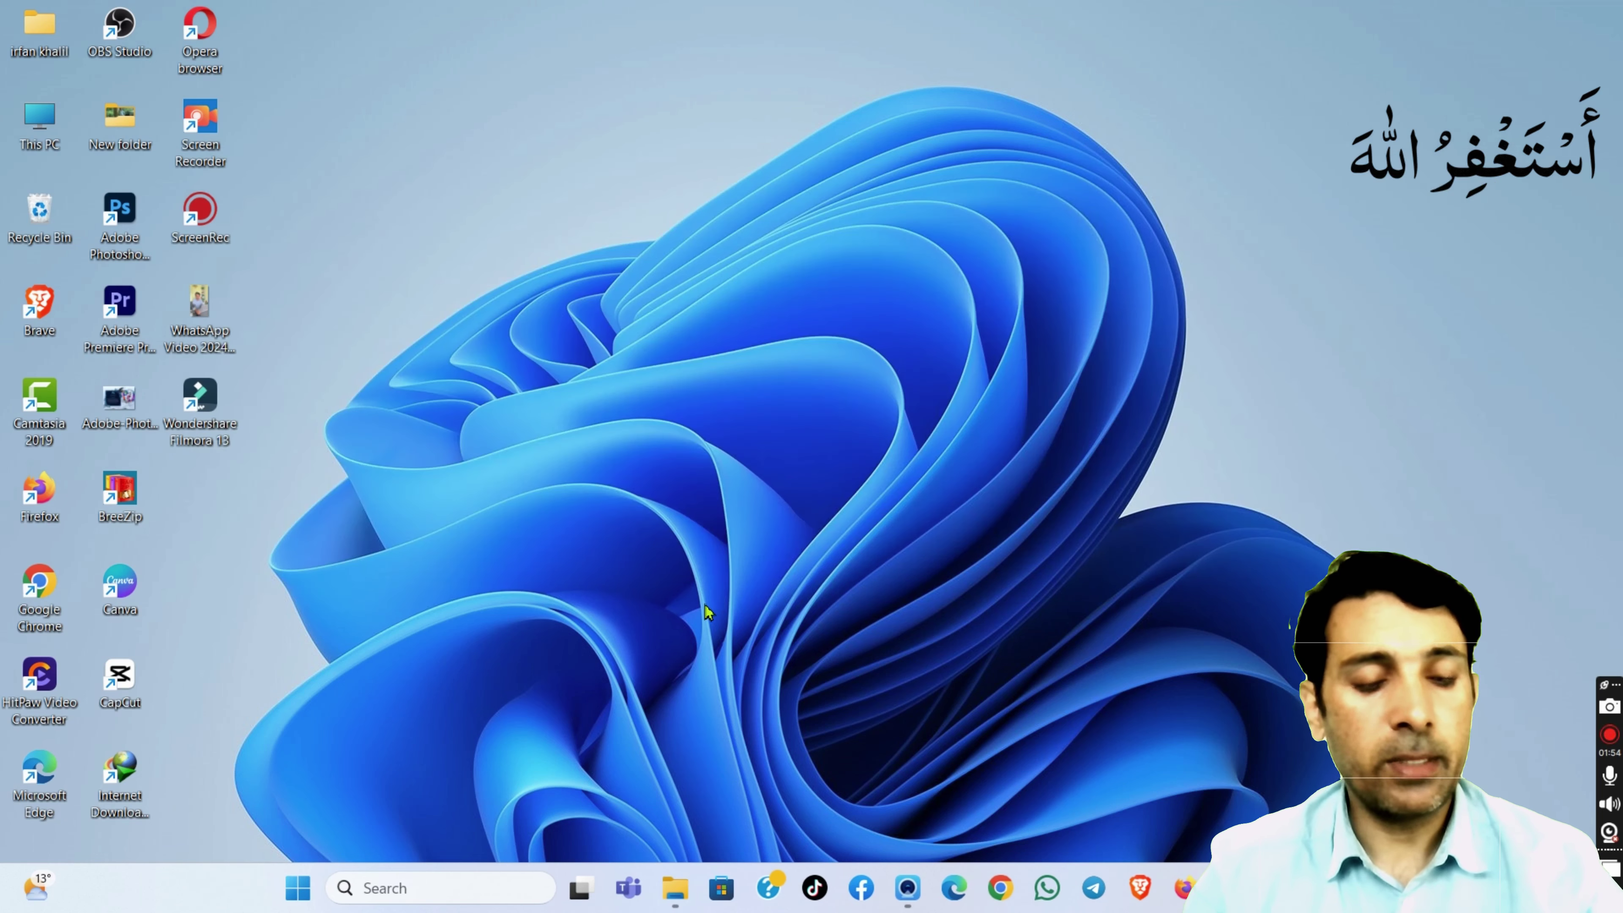
Step: Launch Calculator with the Run command calc and close it
key("super+r")
left_click_drag(250, 641, 617, 447)
type("calc")
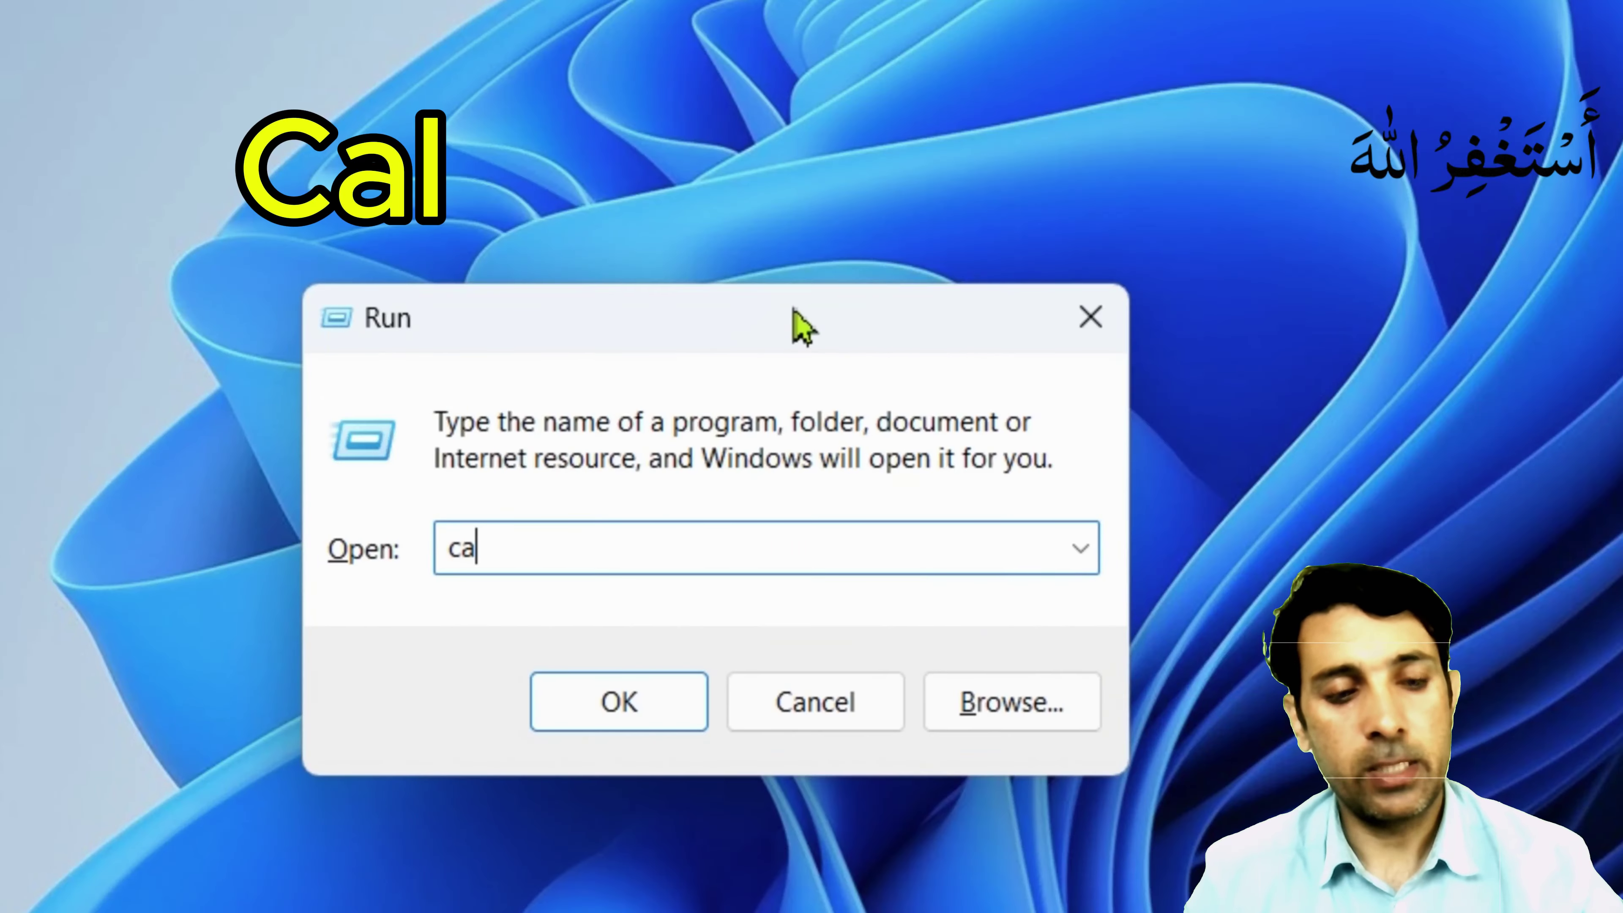
key("Return")
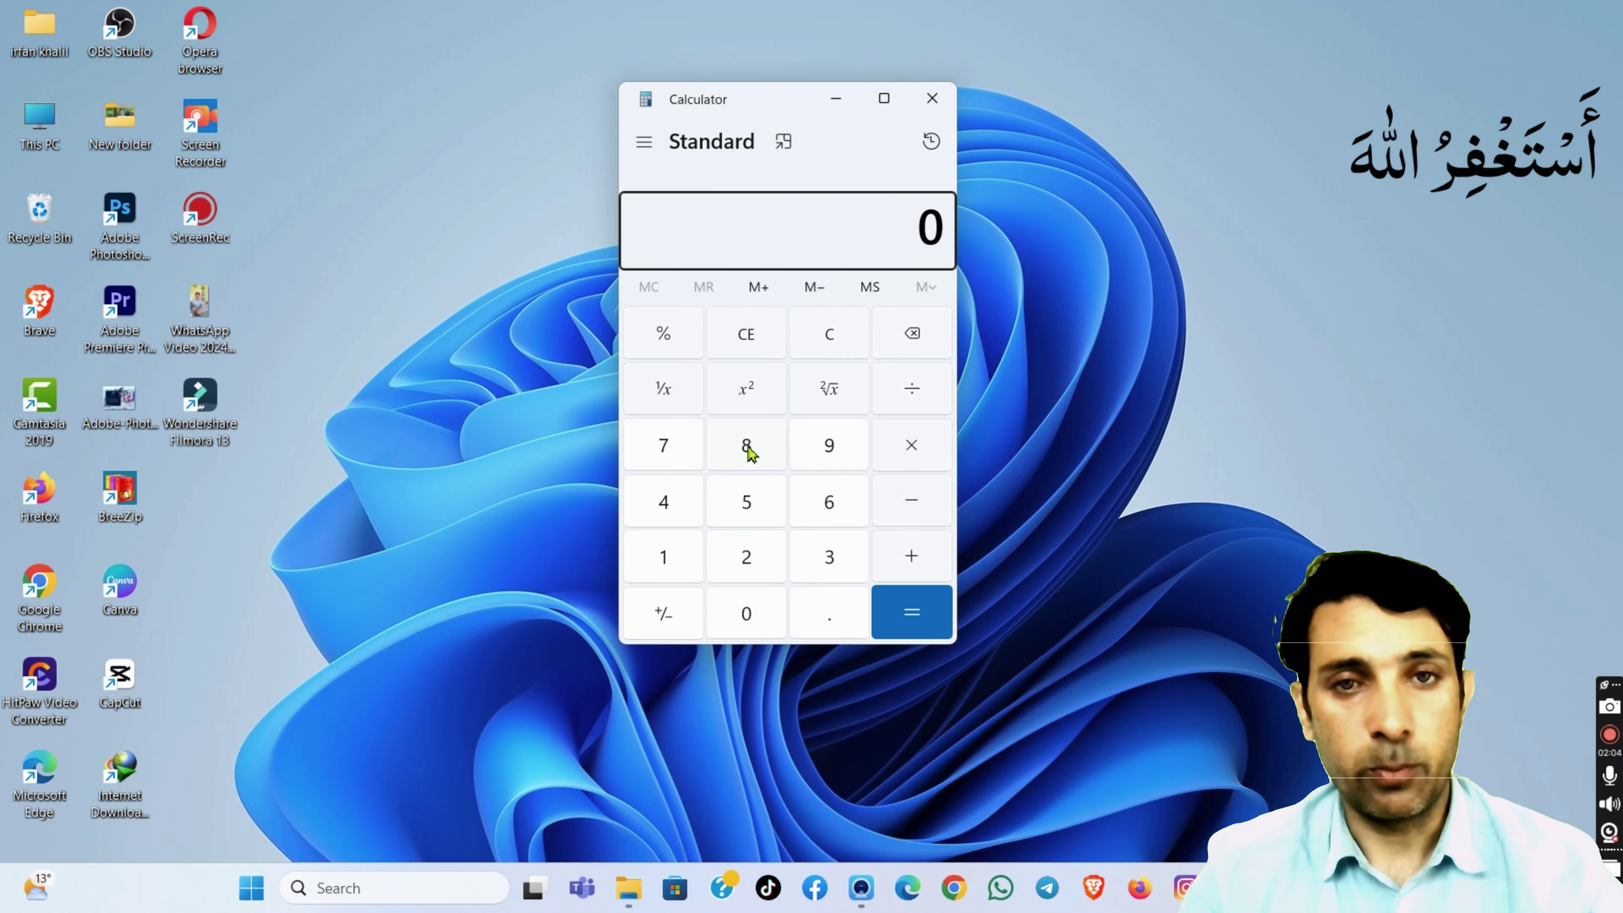
left_click(934, 100)
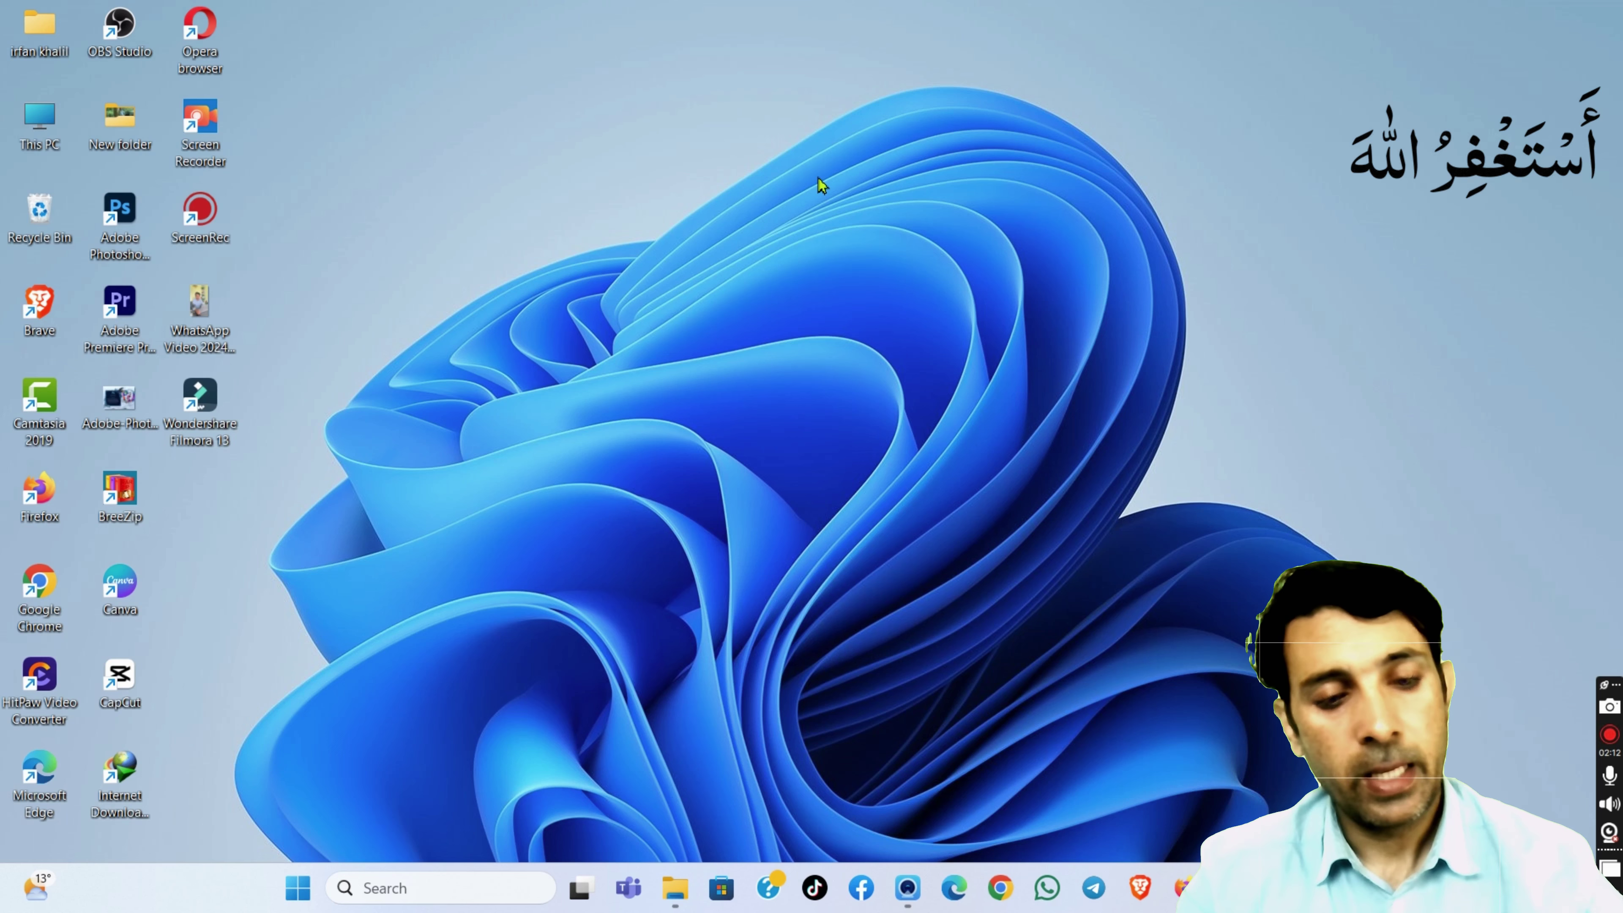
Step: Launch Control Panel with the Run command control and close its window
key("super+r")
left_click_drag(225, 645, 662, 395)
type("con")
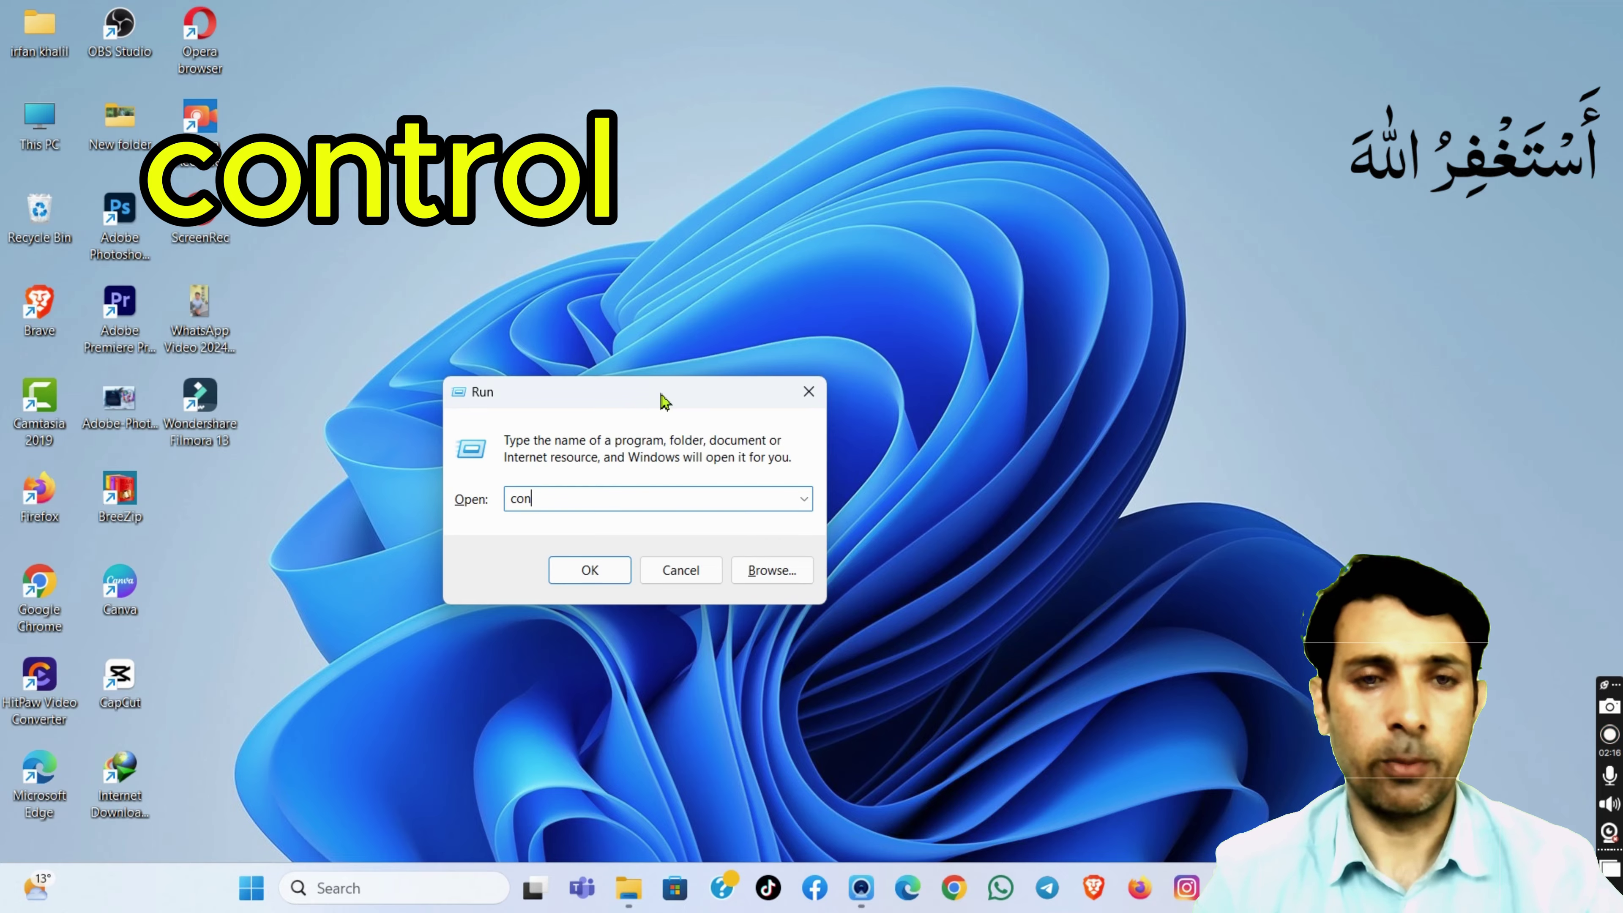
type("t")
type("rol")
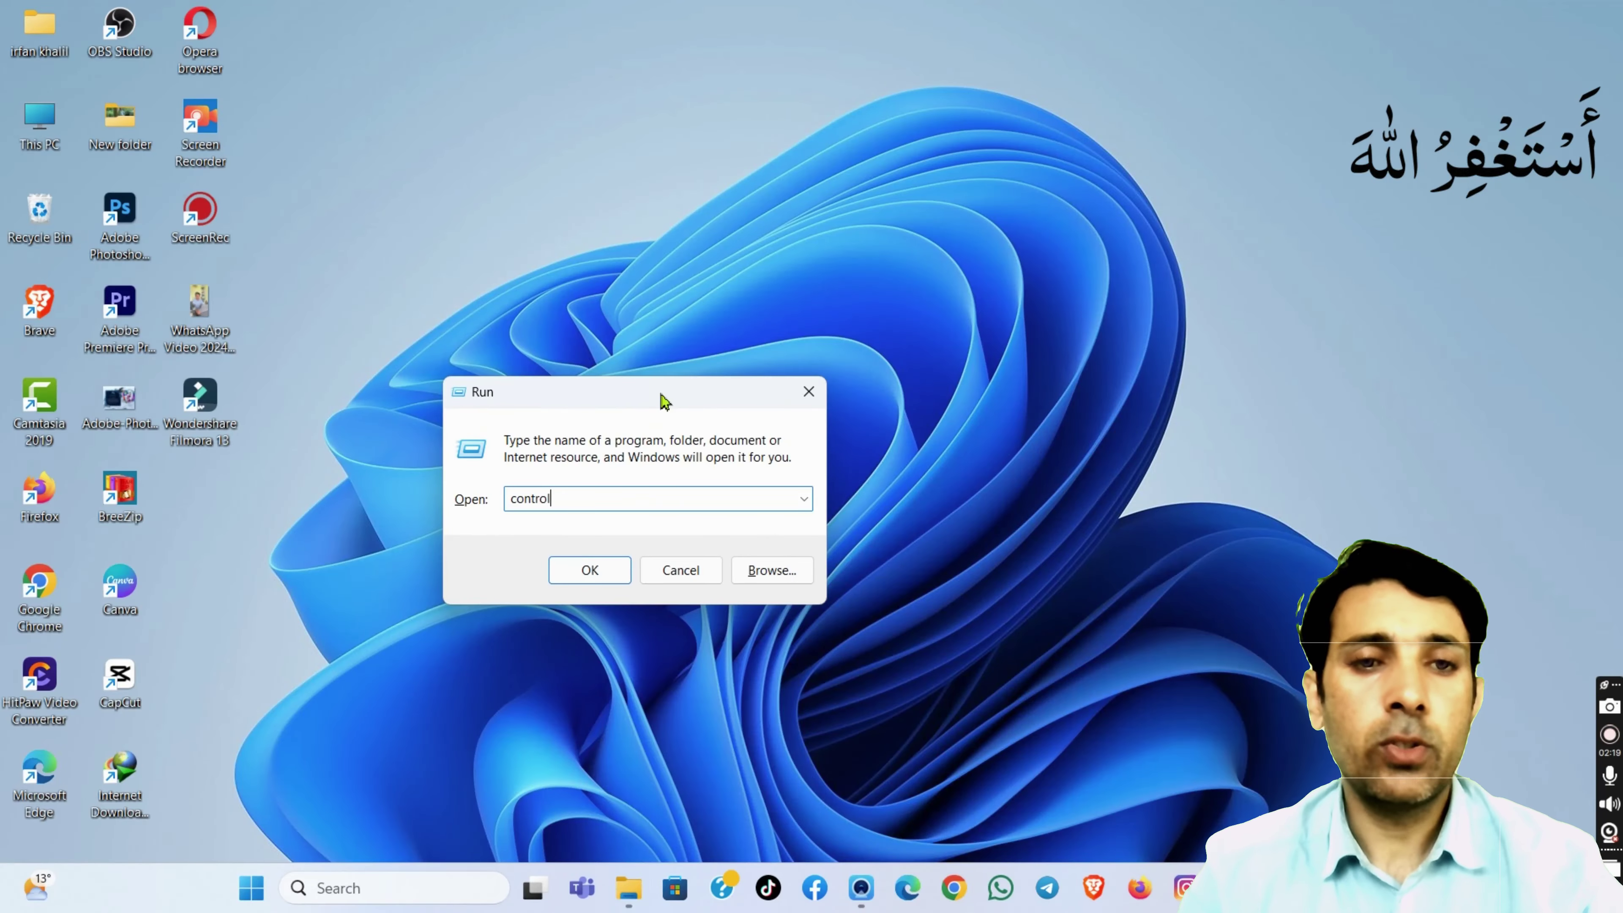
left_click(611, 579)
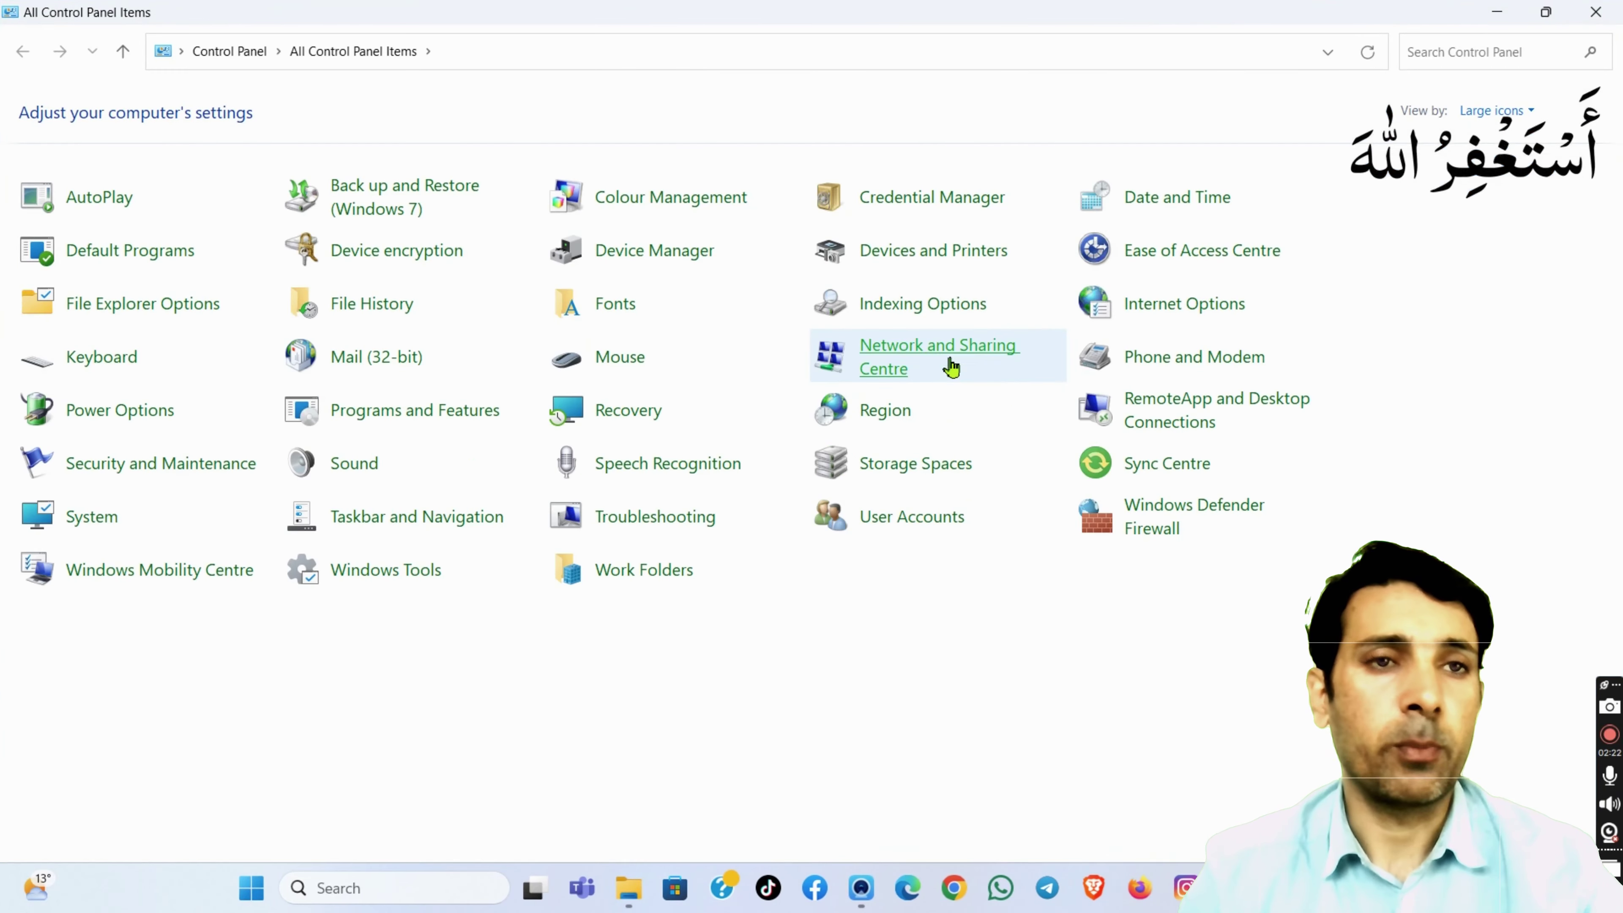
left_click(1593, 13)
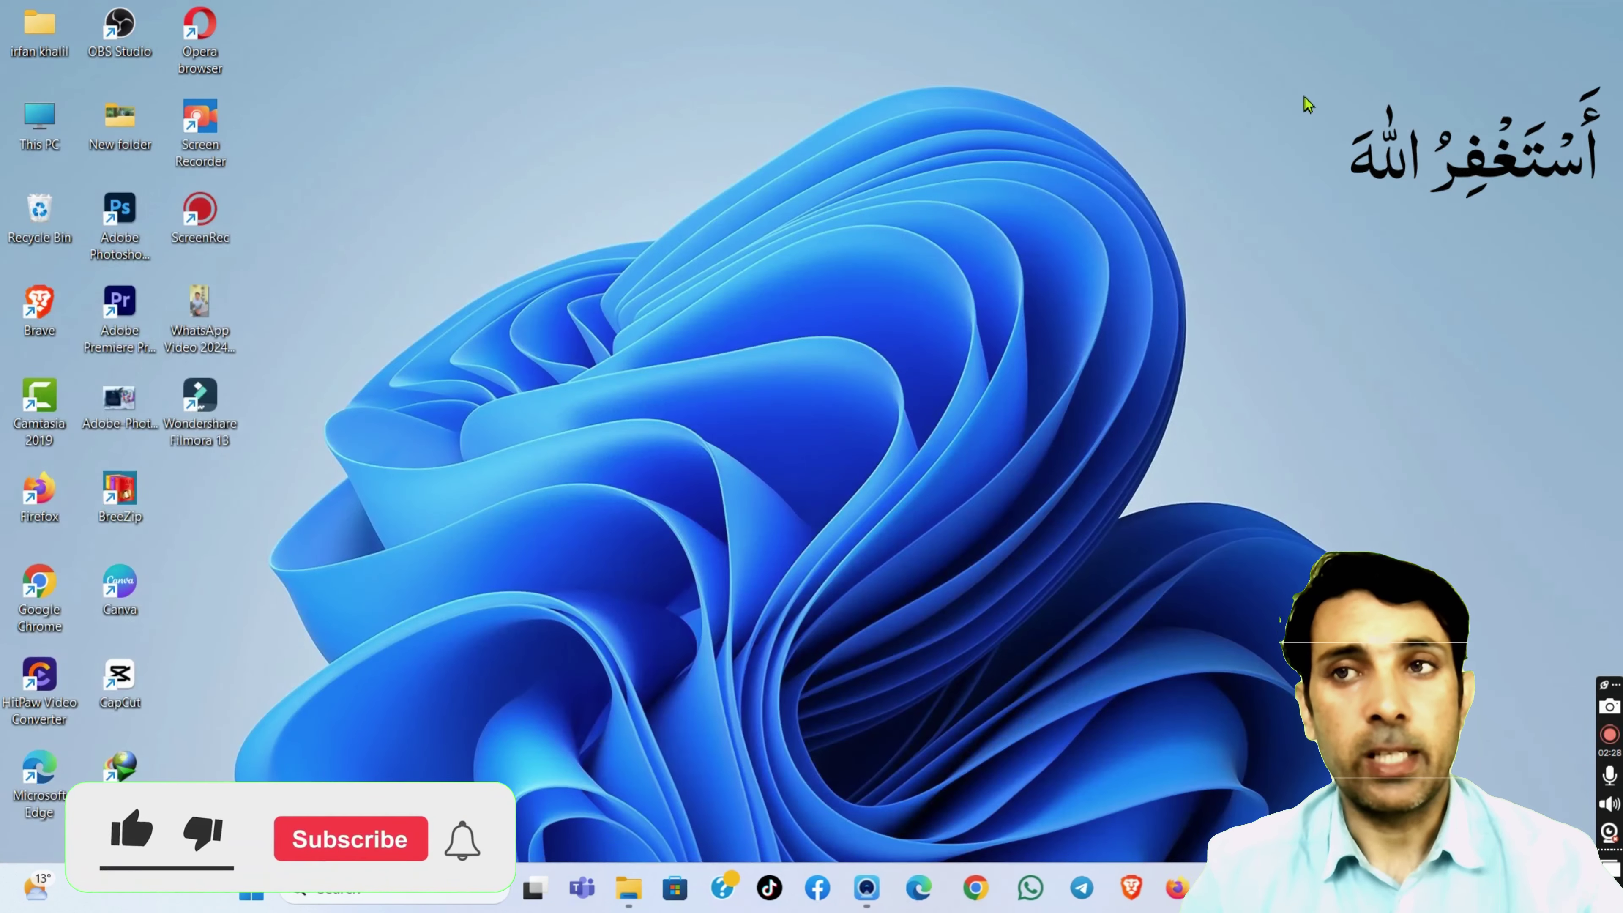
Step: Repeat the Run command control to show Control Panel once more, and close it
key("super+r")
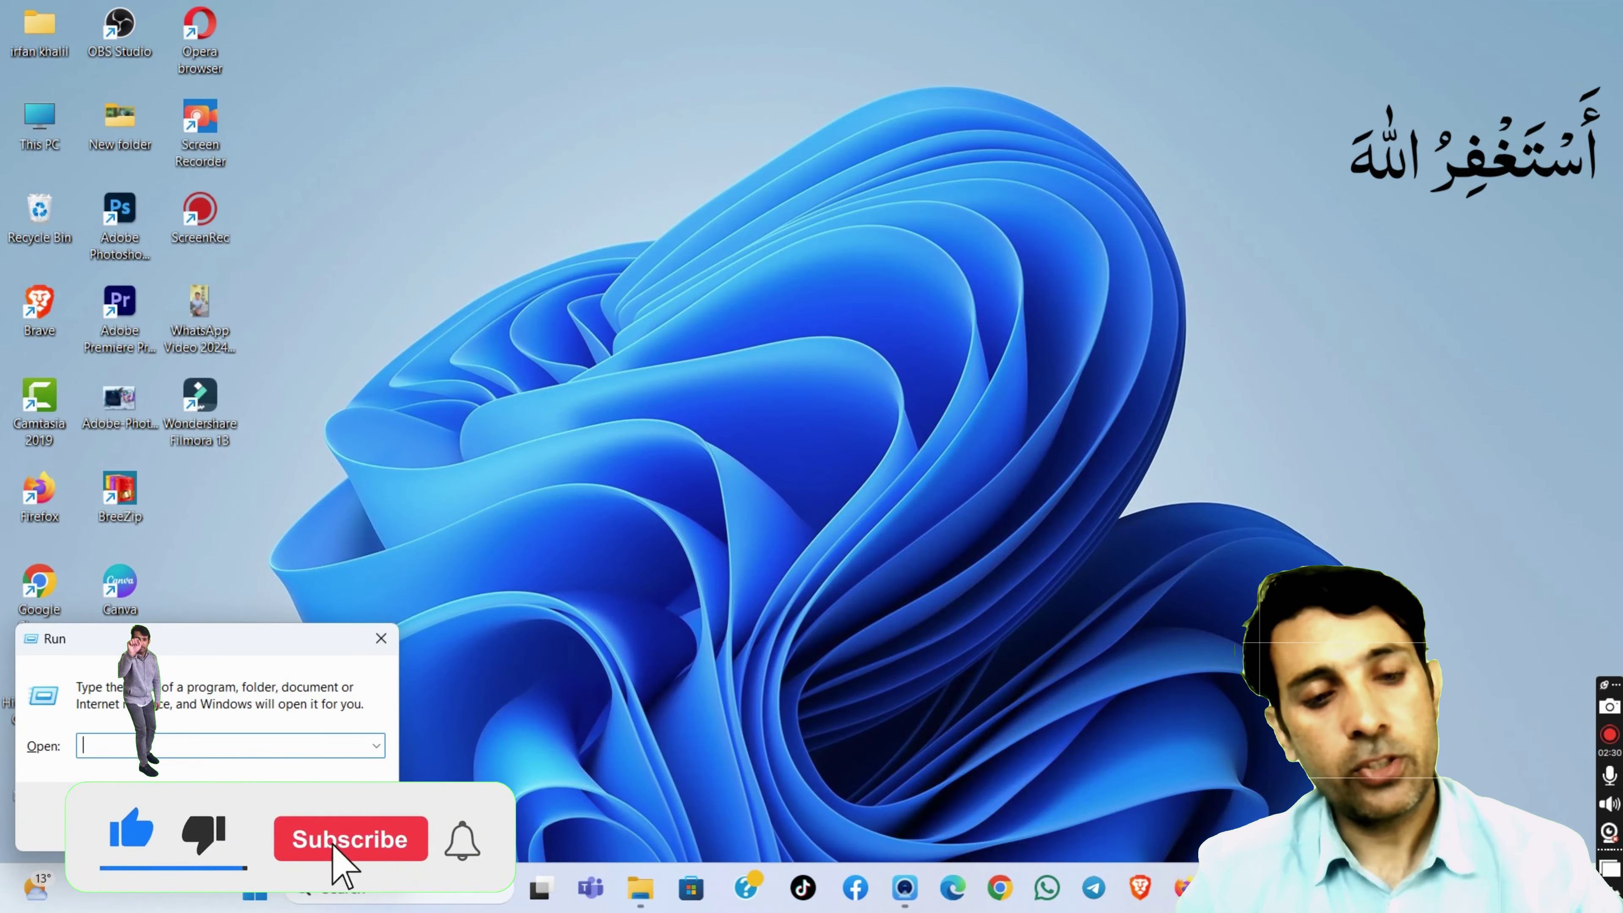
left_click_drag(182, 648, 685, 484)
type("c")
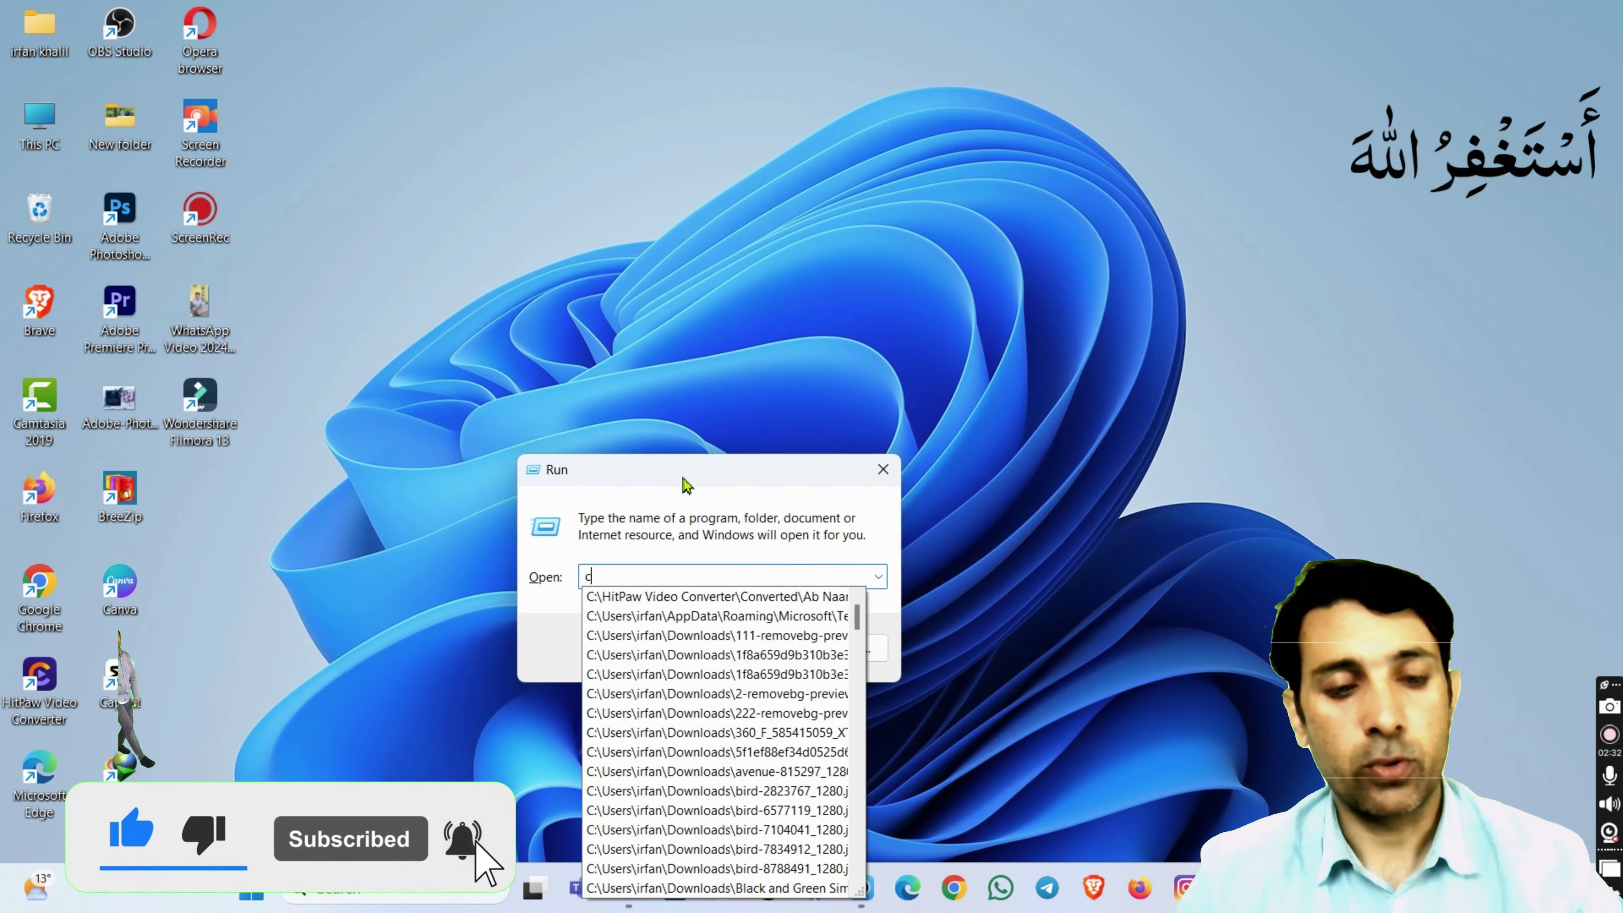
type("ontrol")
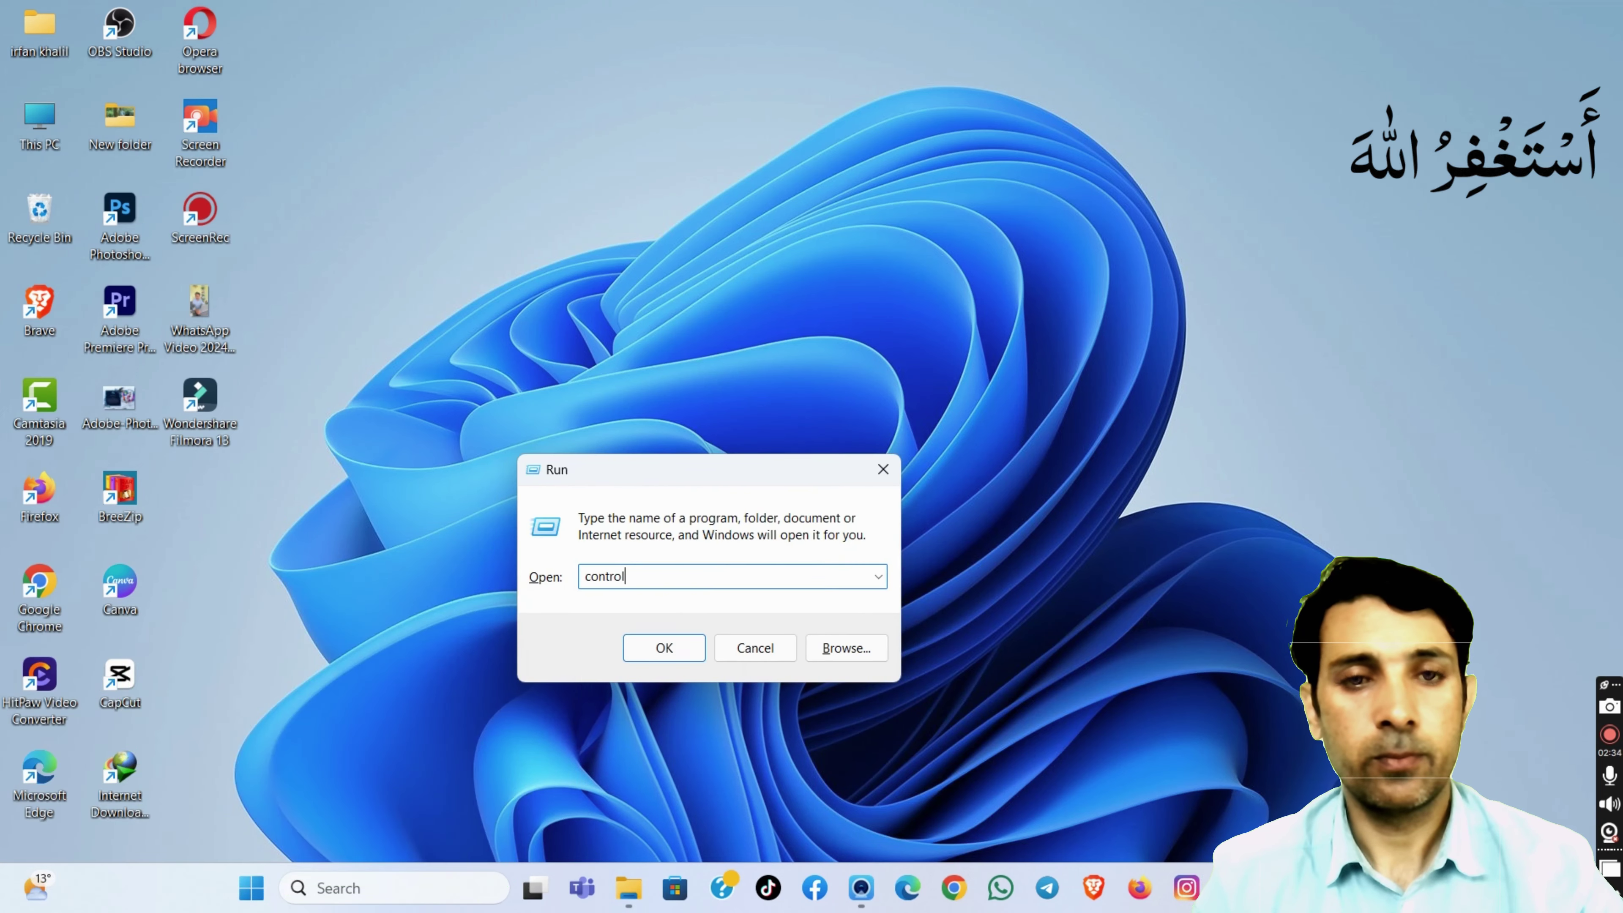
key("Return")
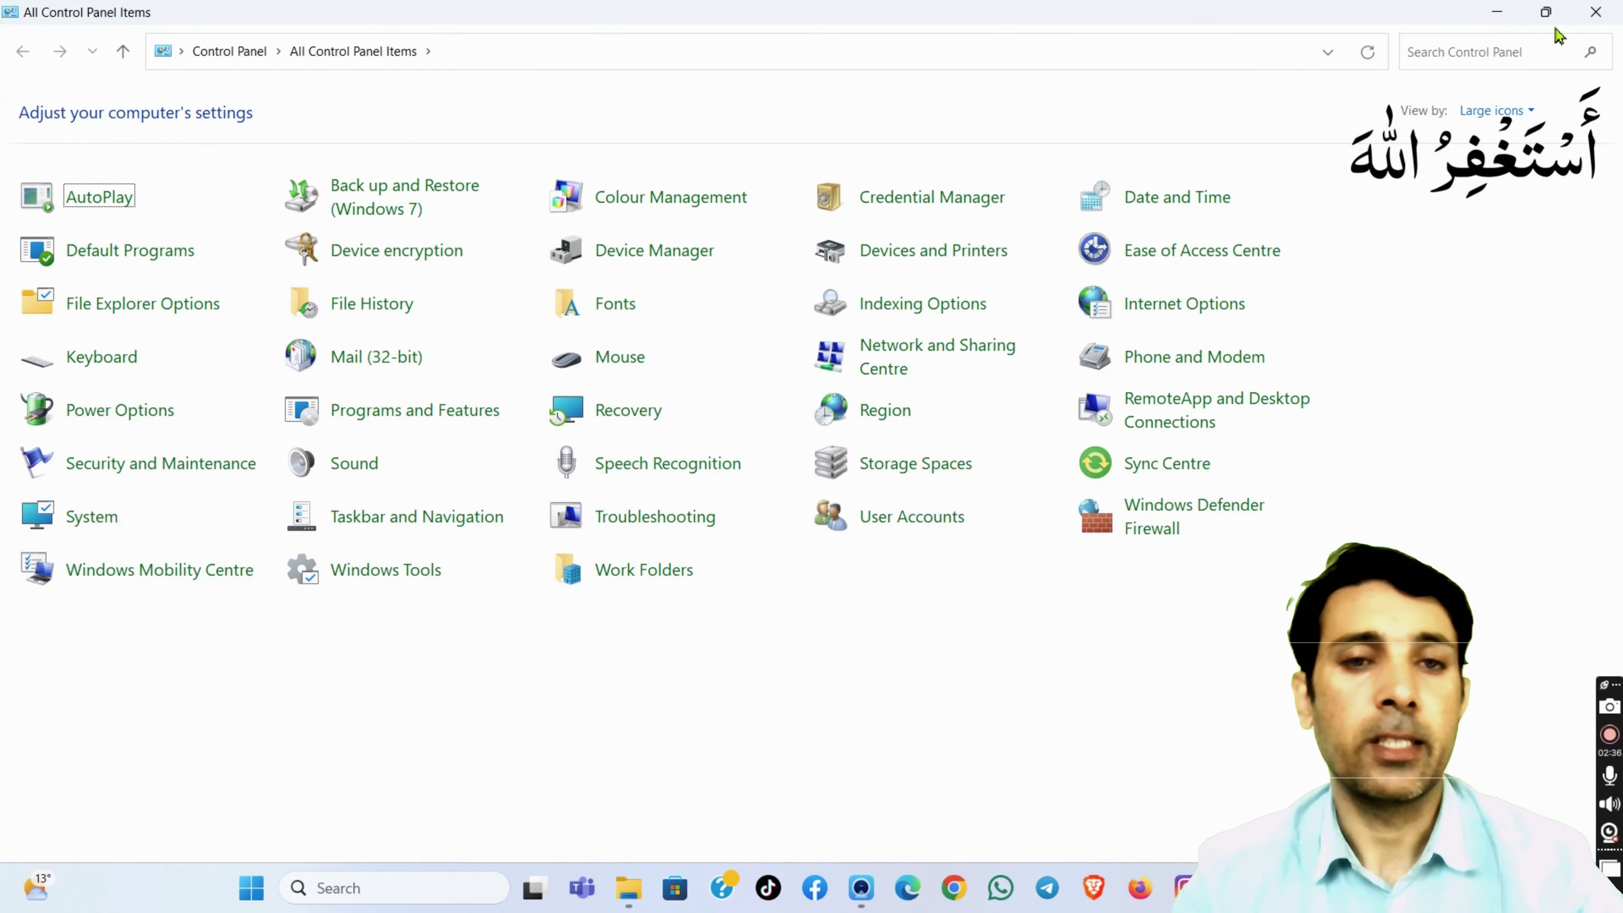
left_click(1607, 14)
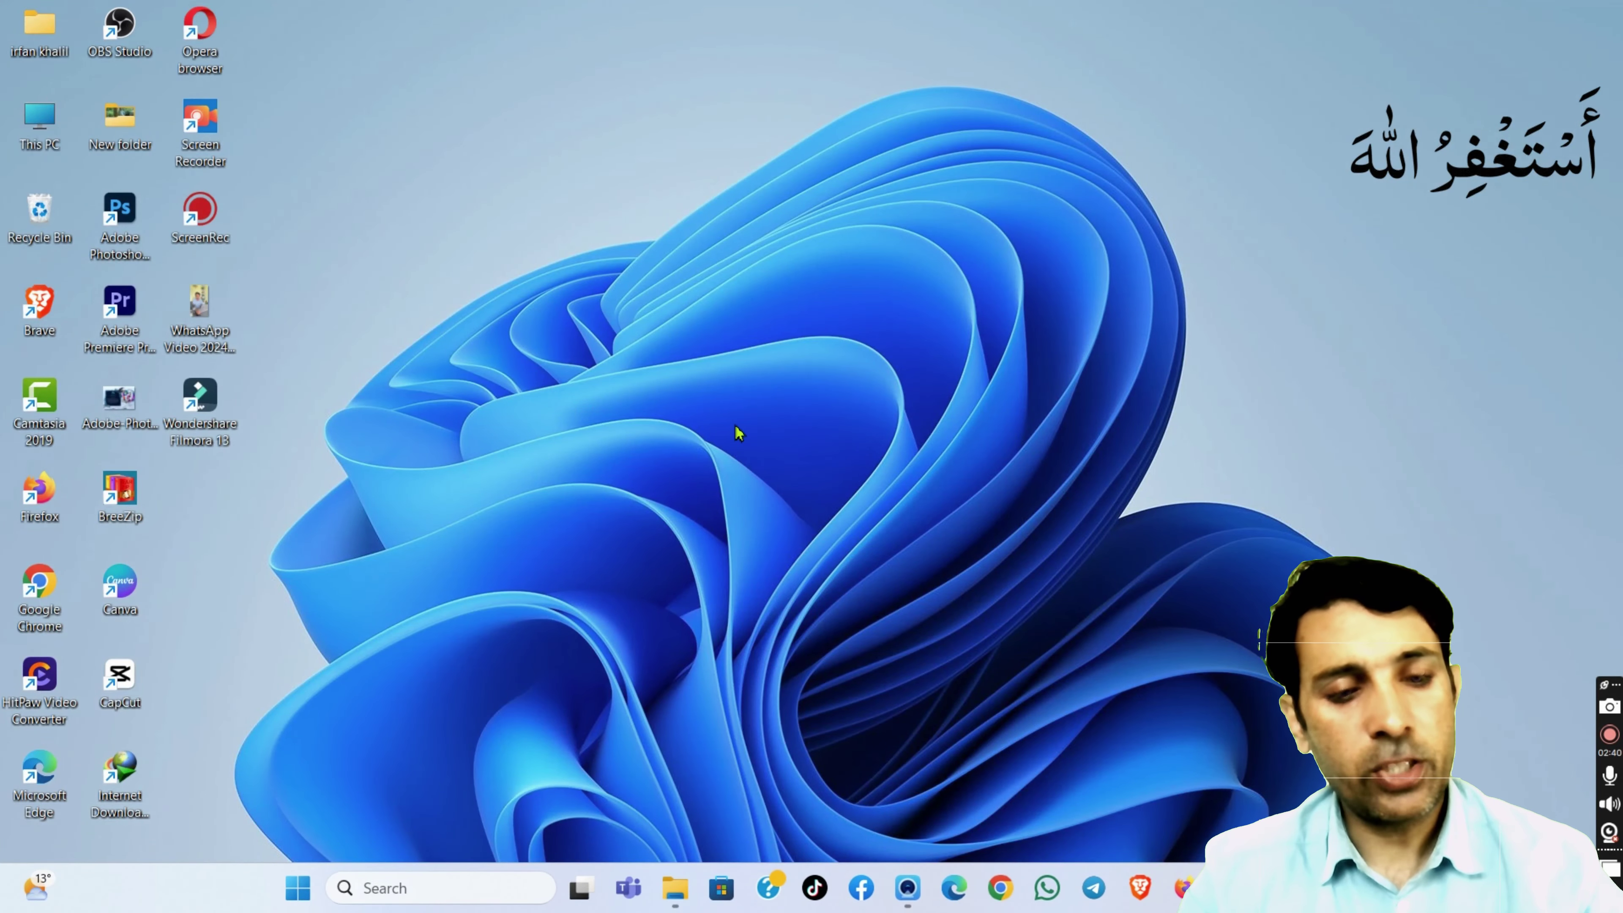
Step: Open Programs and Features with the Run command appwiz.cpl
key("super+r")
left_click_drag(234, 646, 783, 291)
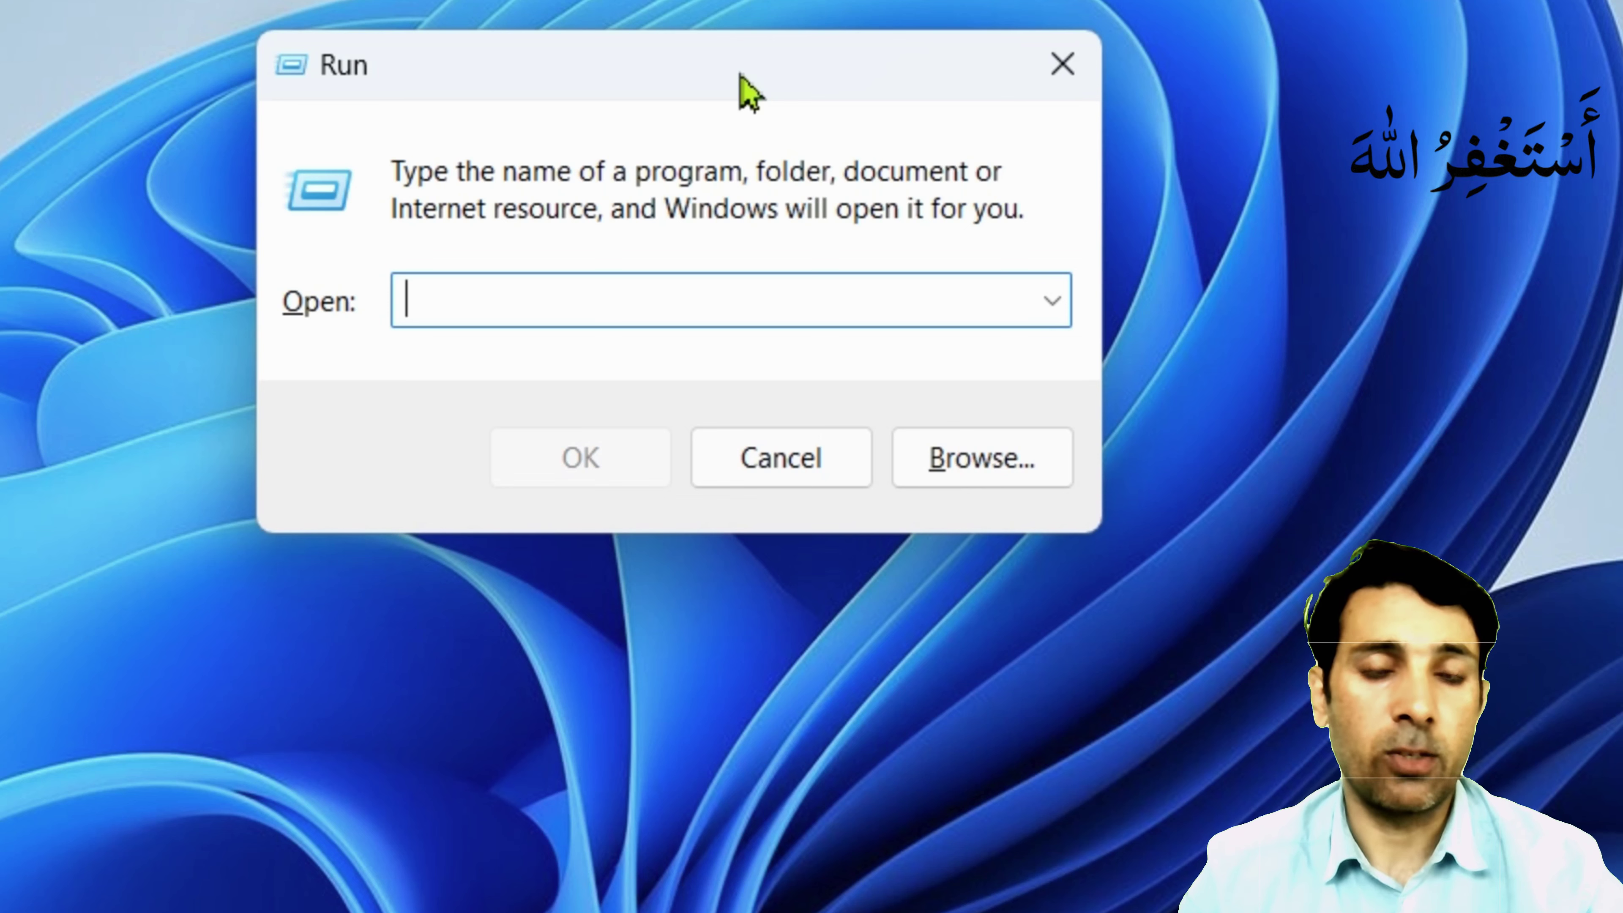
left_click_drag(724, 78, 772, 27)
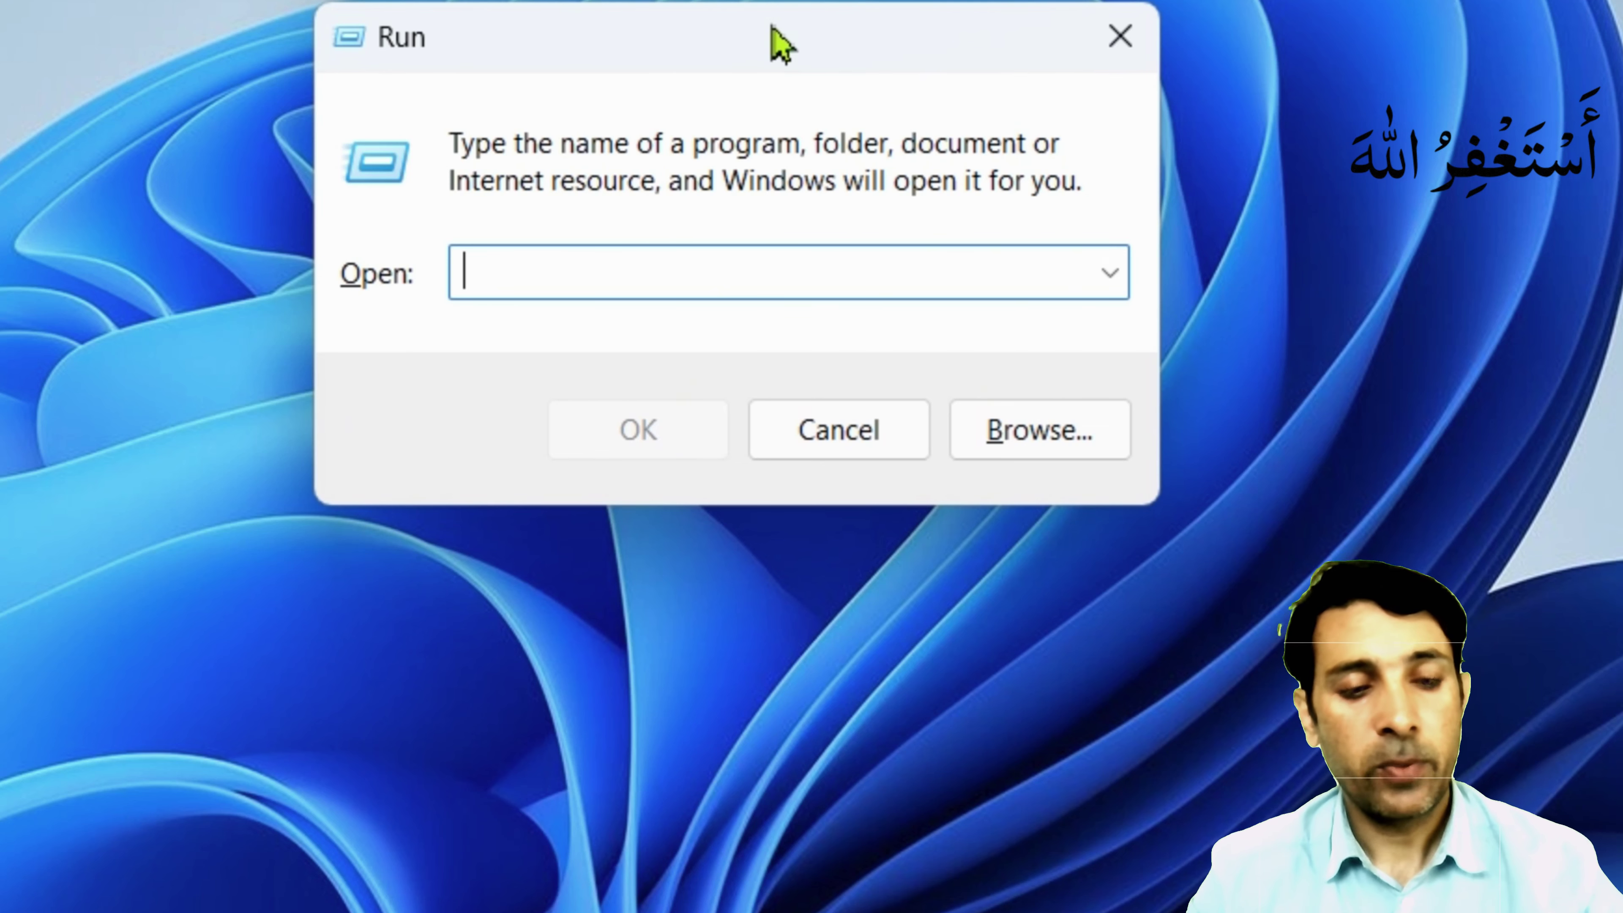
type("app")
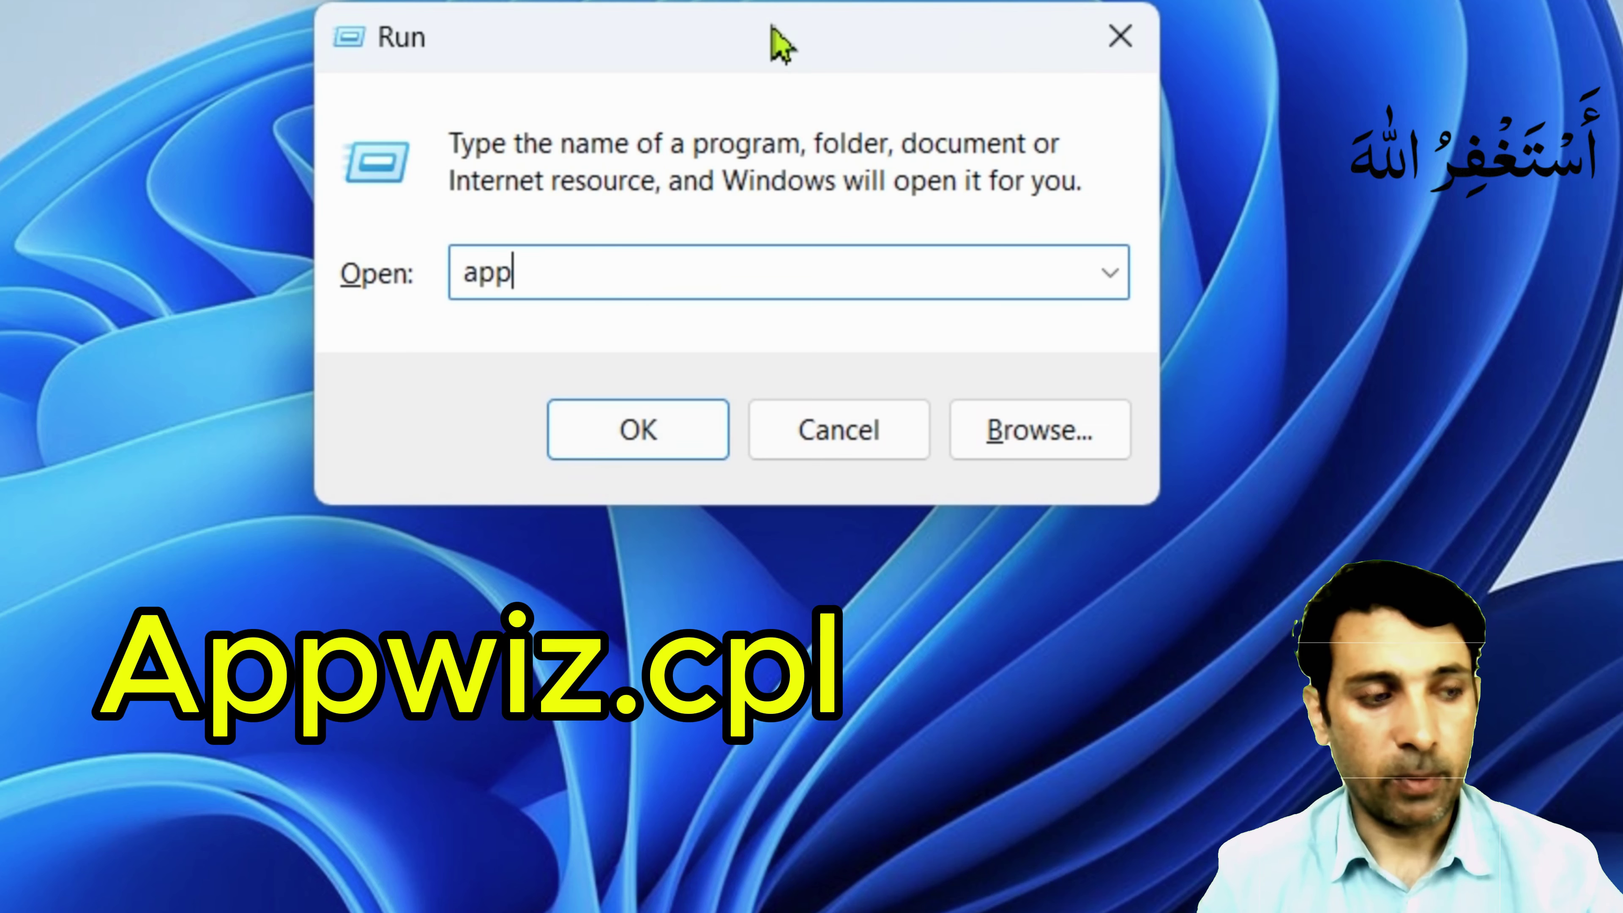
type("wiz")
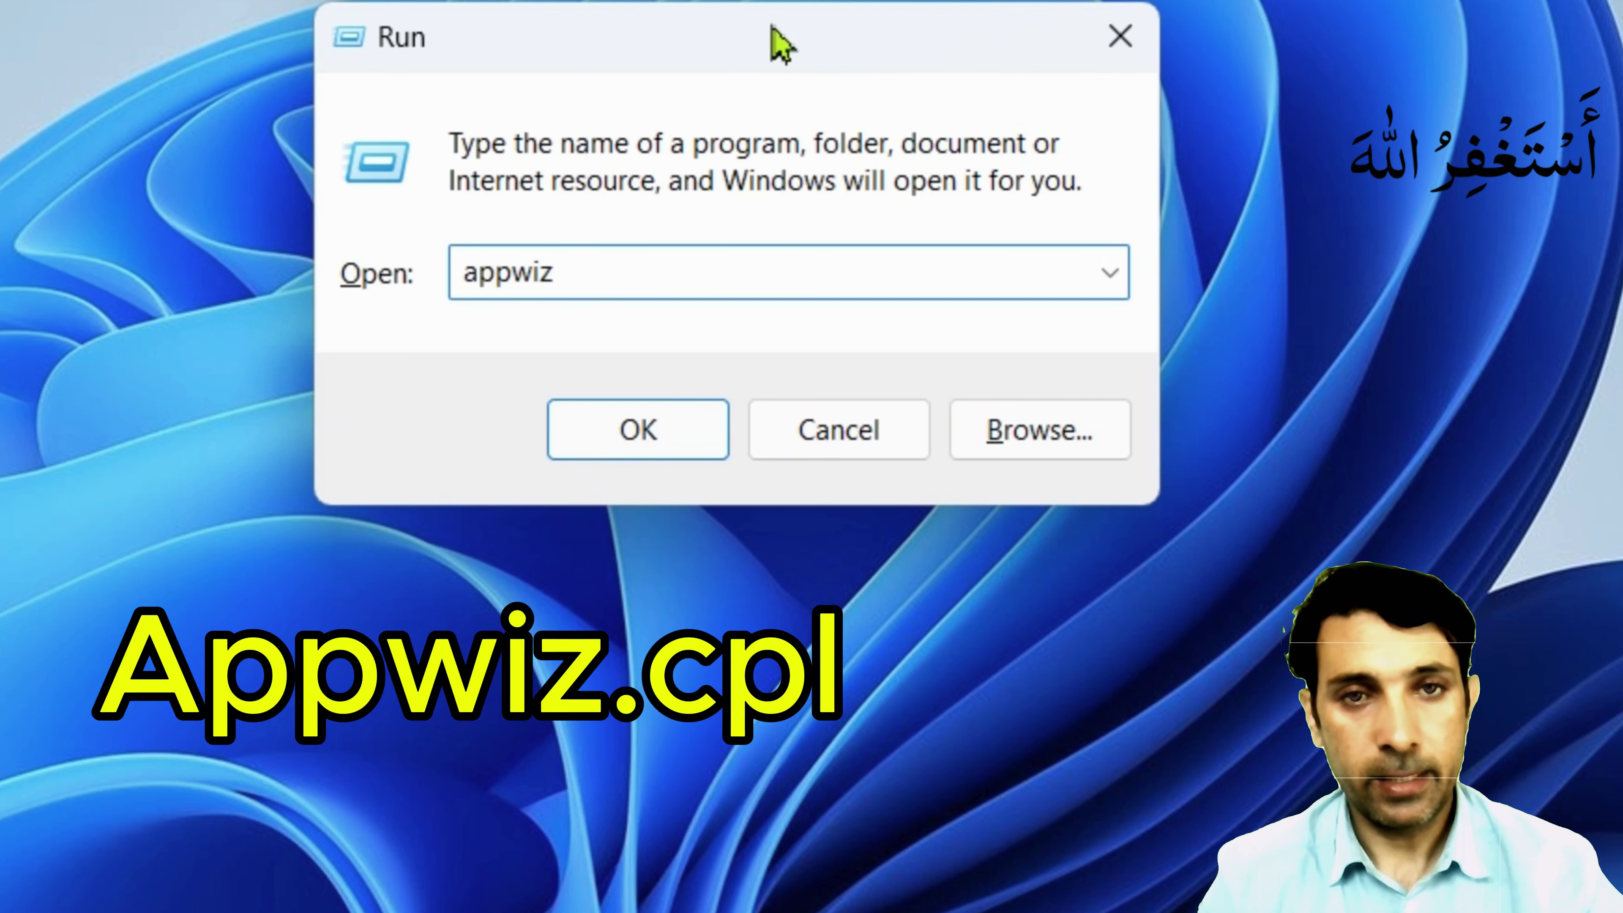
type(".cpl")
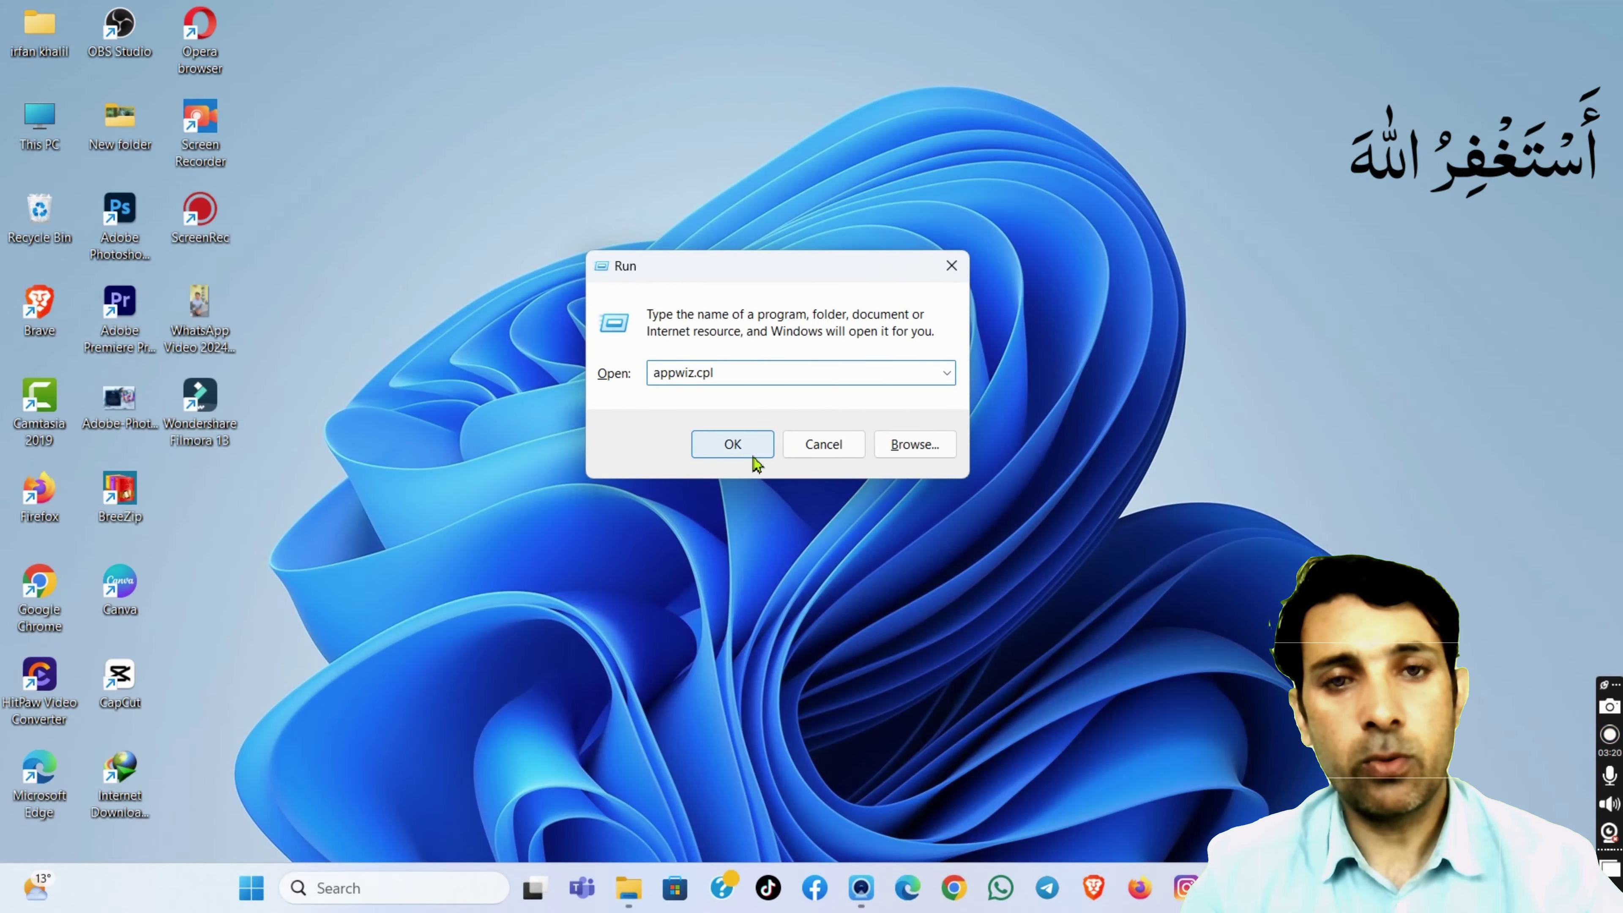
left_click(751, 453)
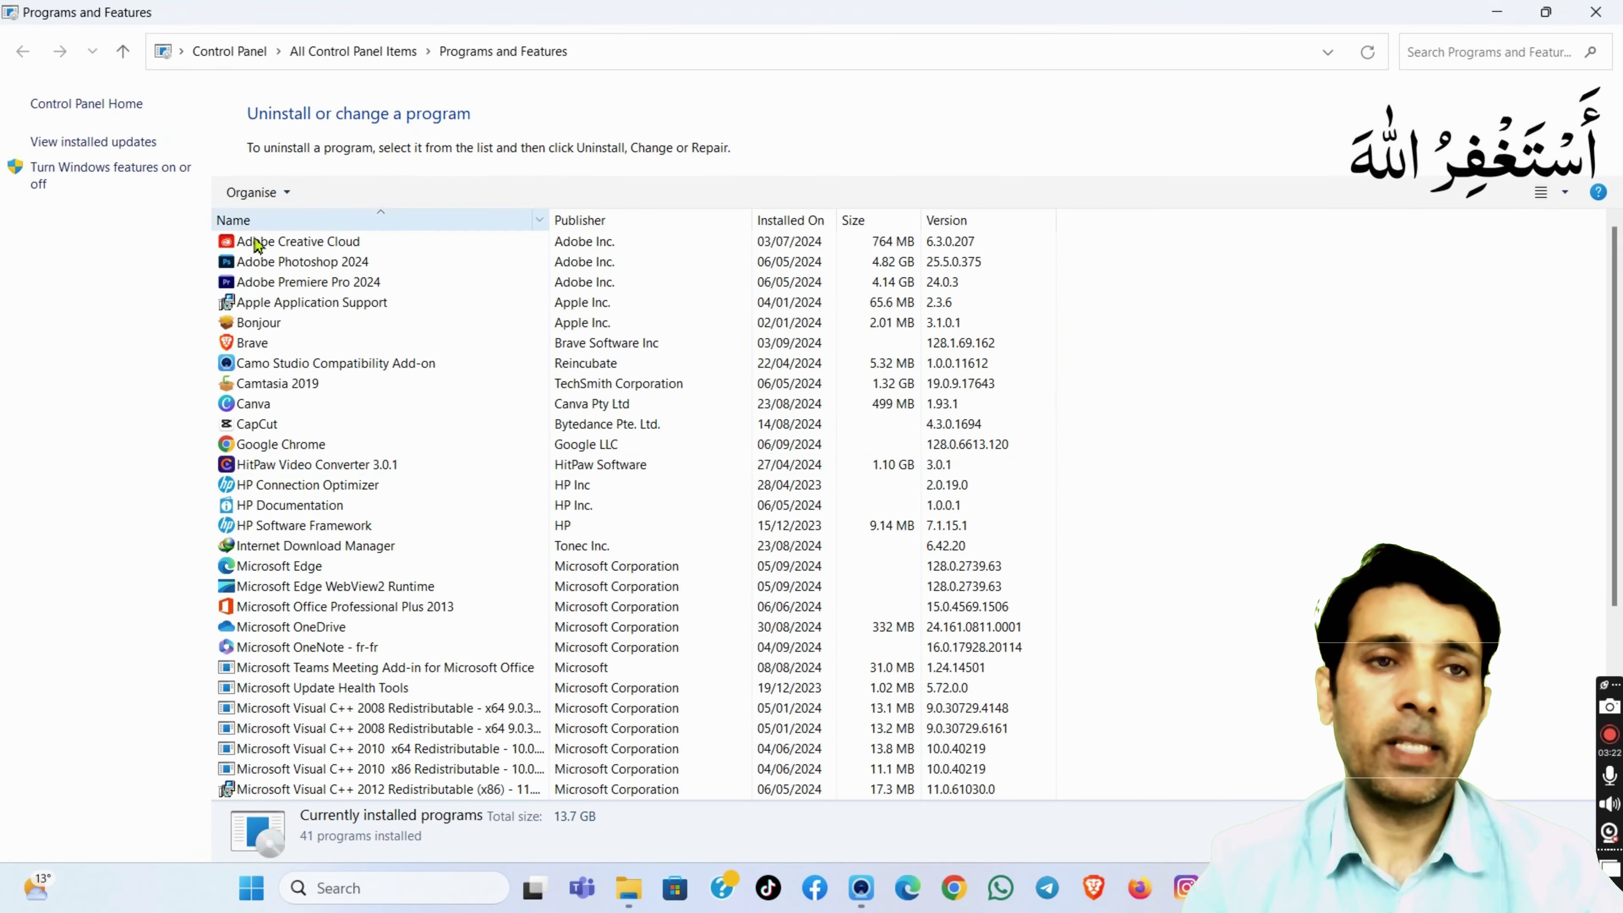
Step: Look up the uninstall option for Adobe Creative Cloud in the installed programs list without running it, and close the window
scroll(274, 316, "down", 4)
scroll(274, 317, "down", 1)
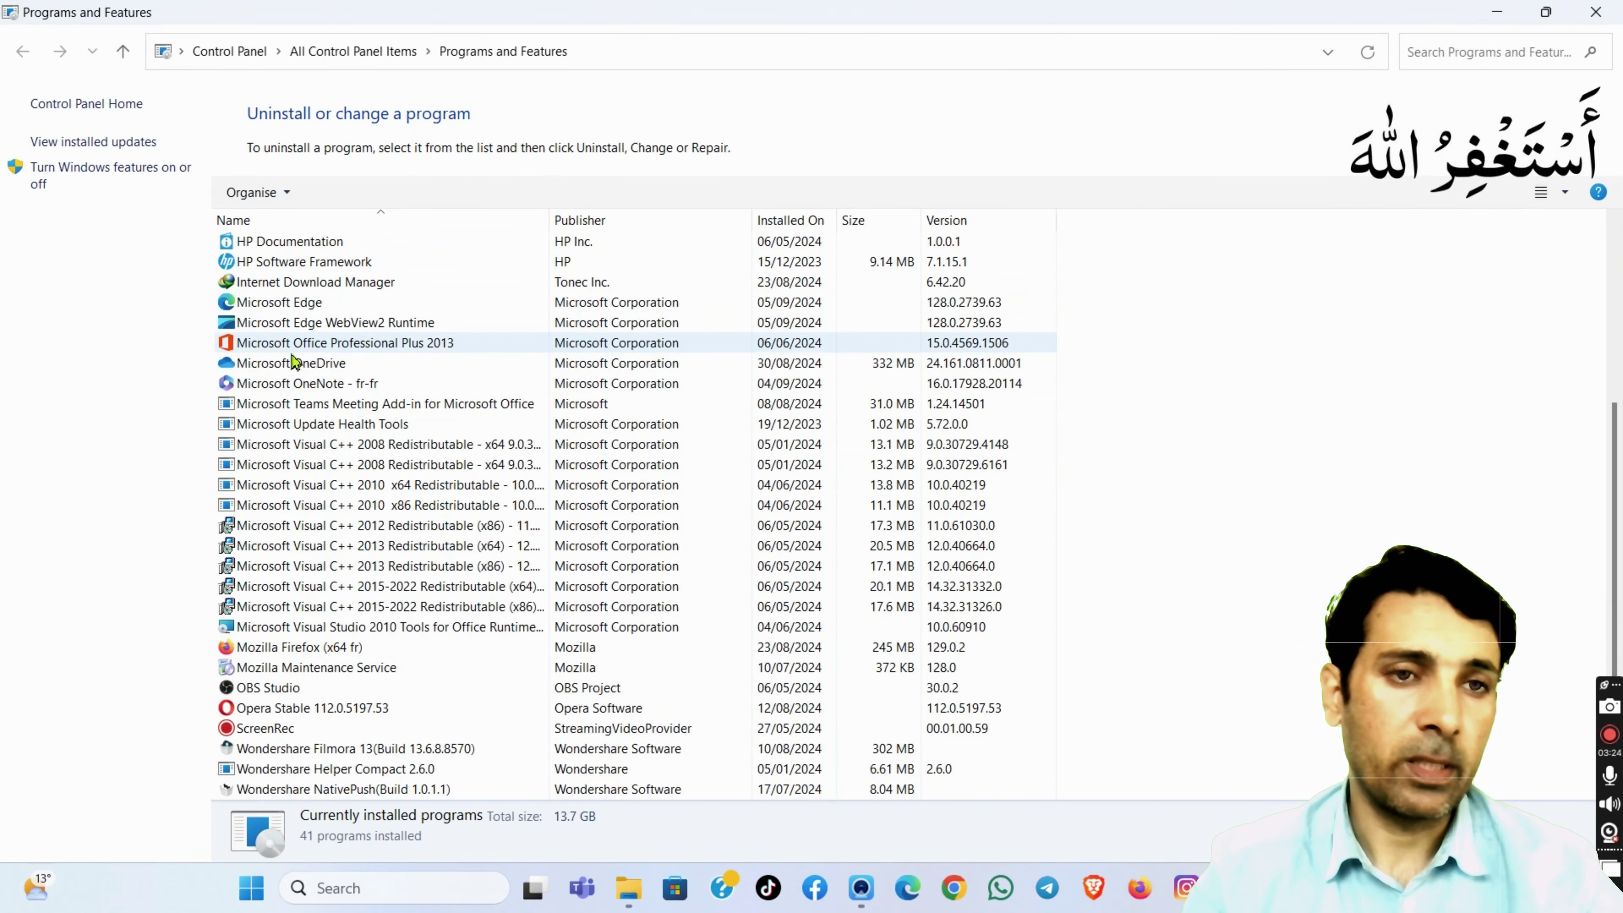
scroll(297, 307, "up", 5)
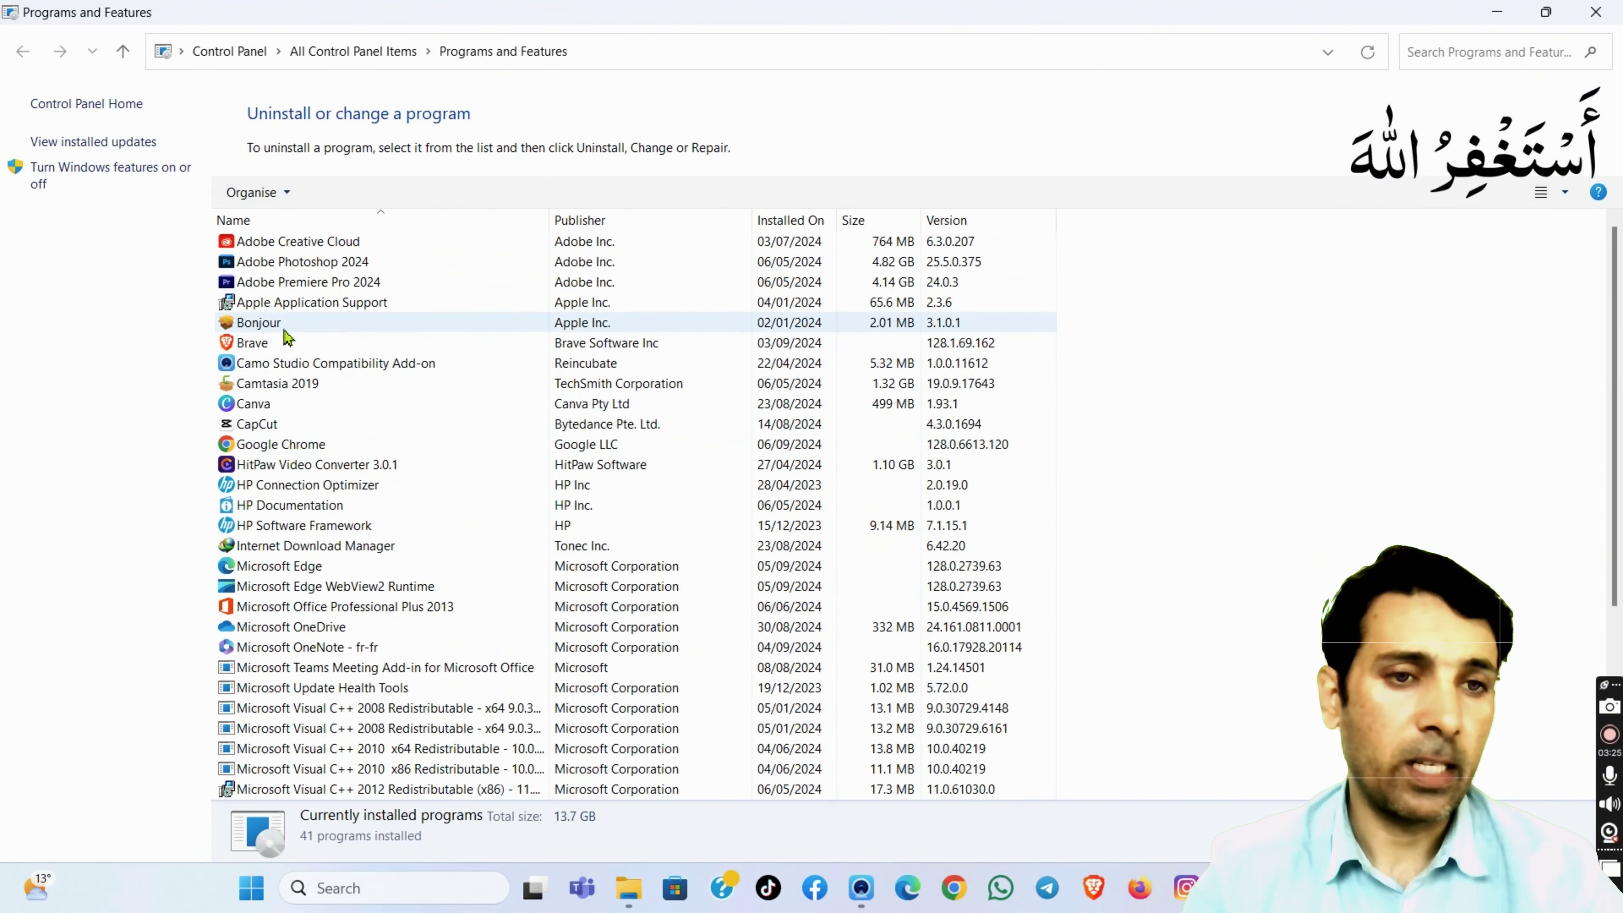
left_click(286, 245)
right_click(287, 246)
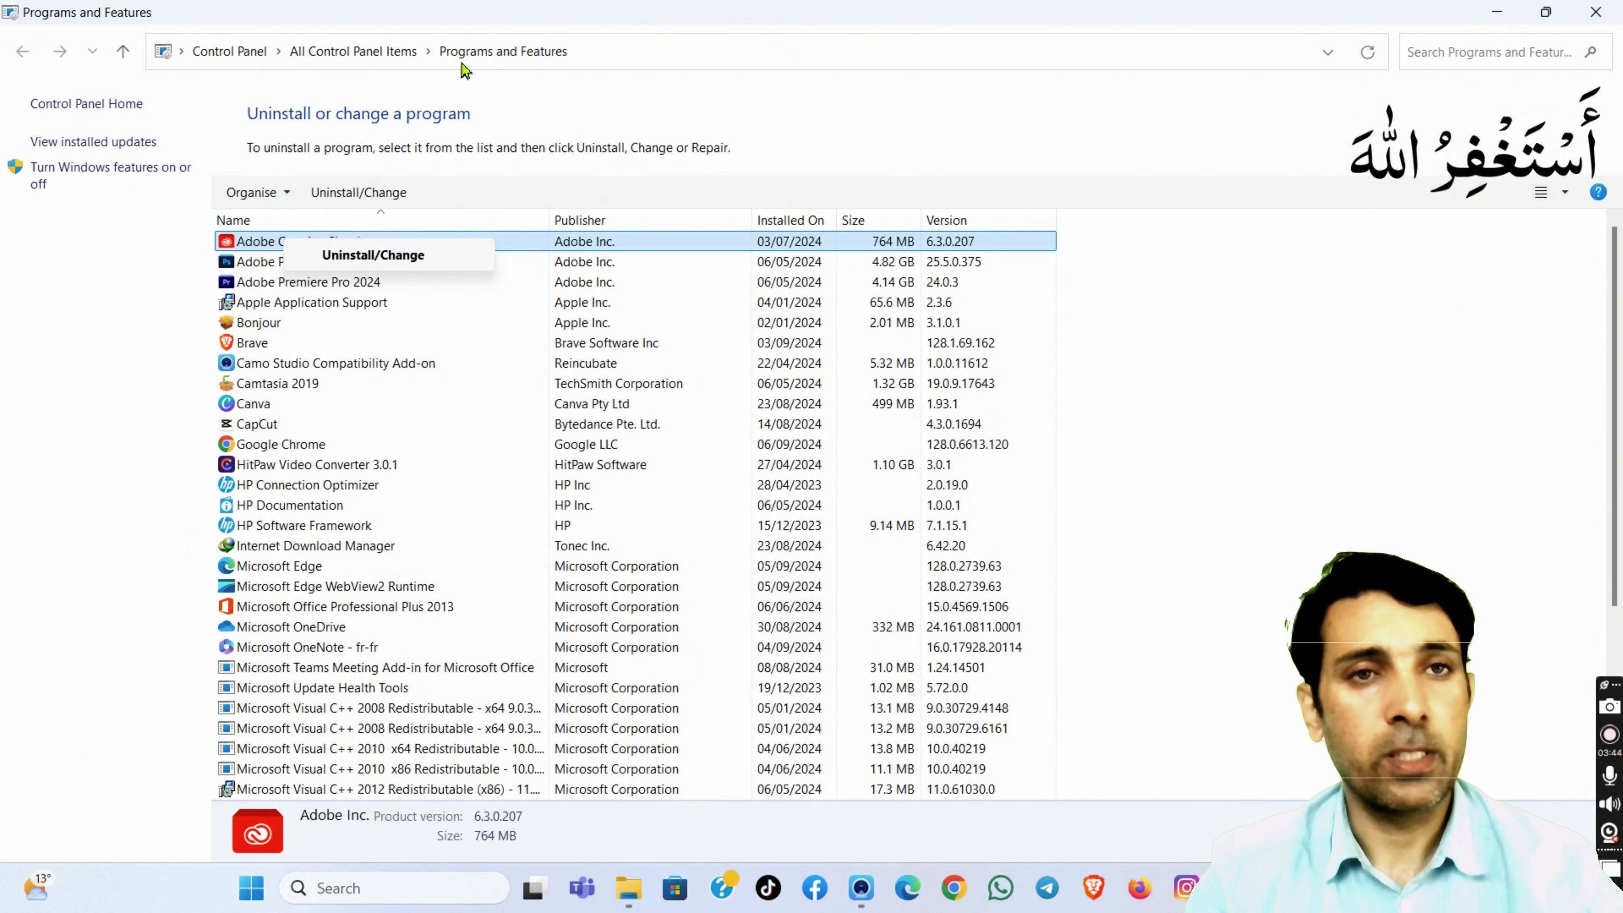
left_click(1598, 12)
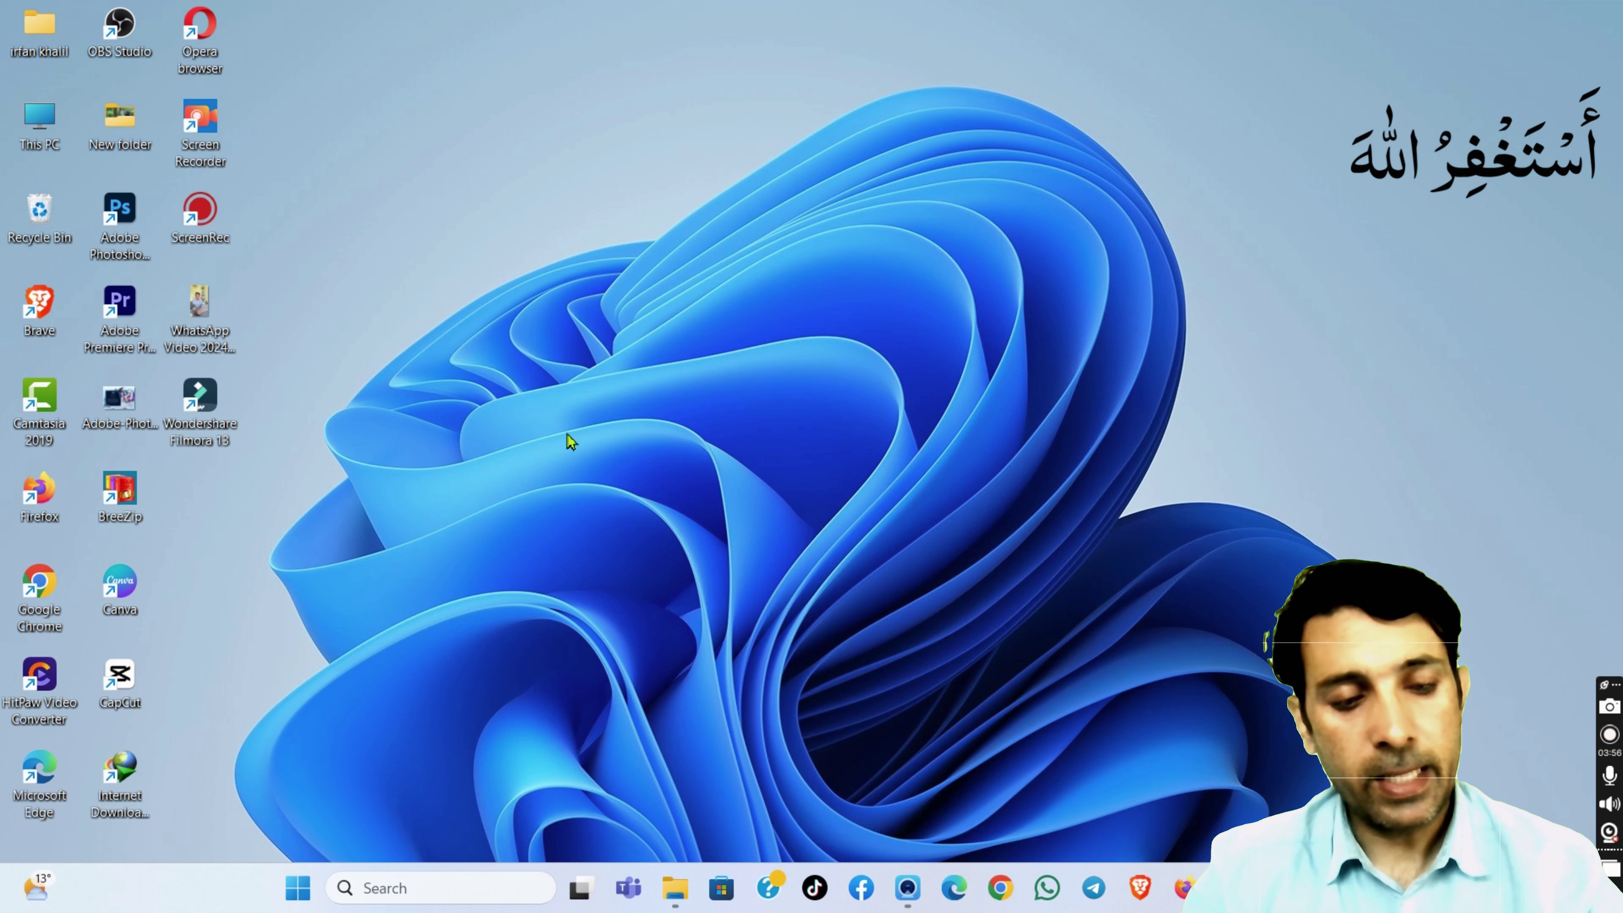
Step: Open Task Manager with the Run command taskmgr and display its Performance page
key("super+r")
left_click_drag(198, 636, 684, 307)
type("t")
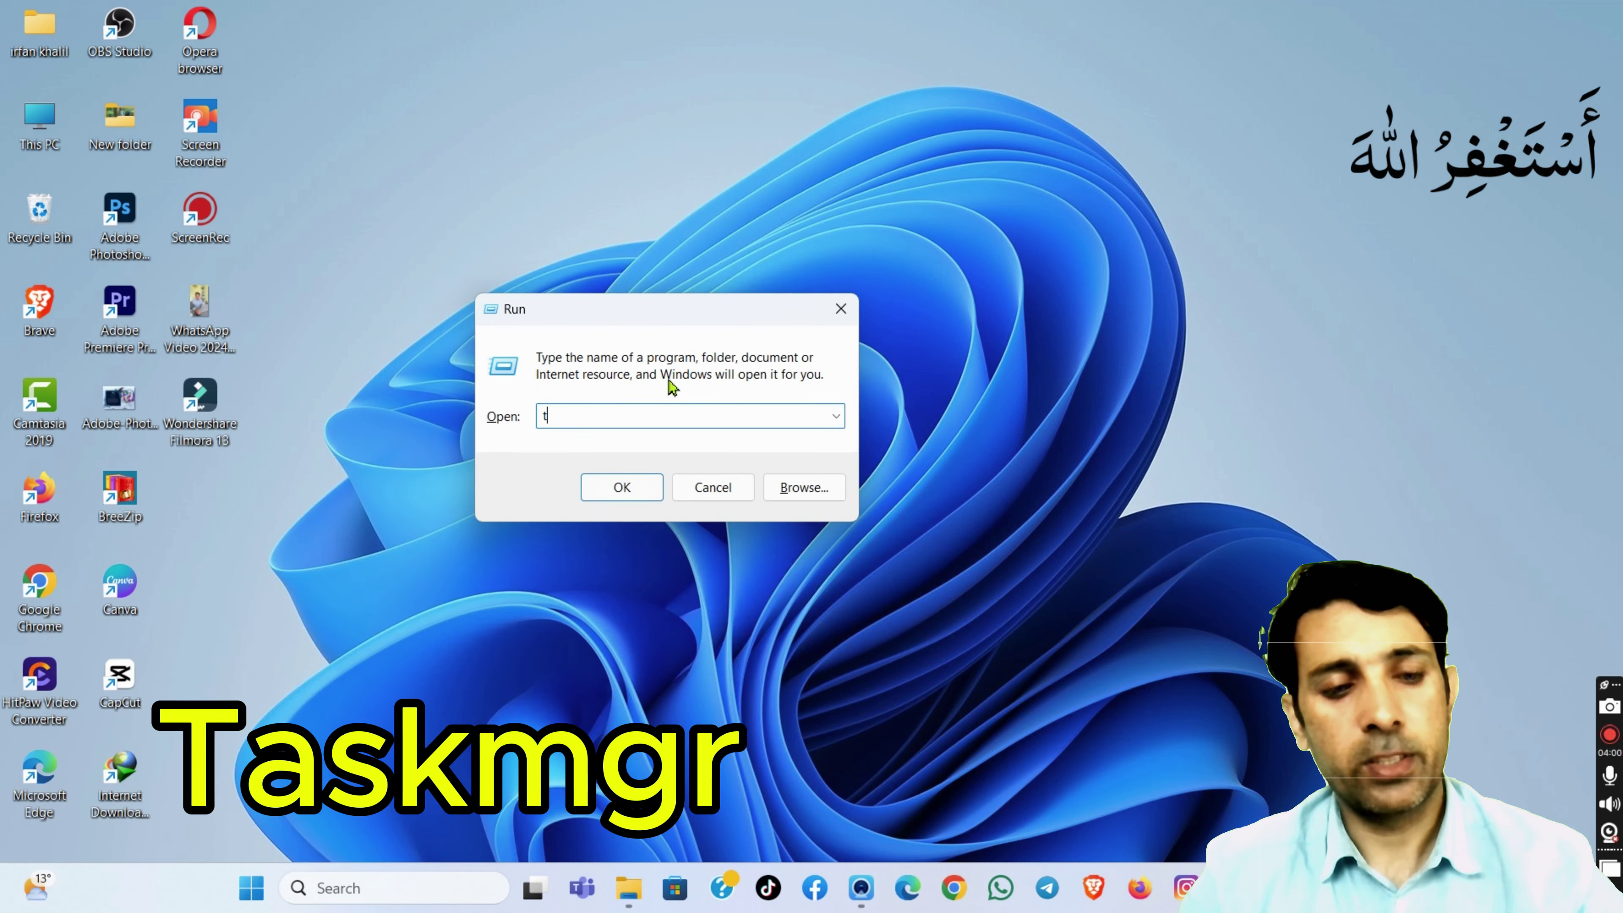
type("ask")
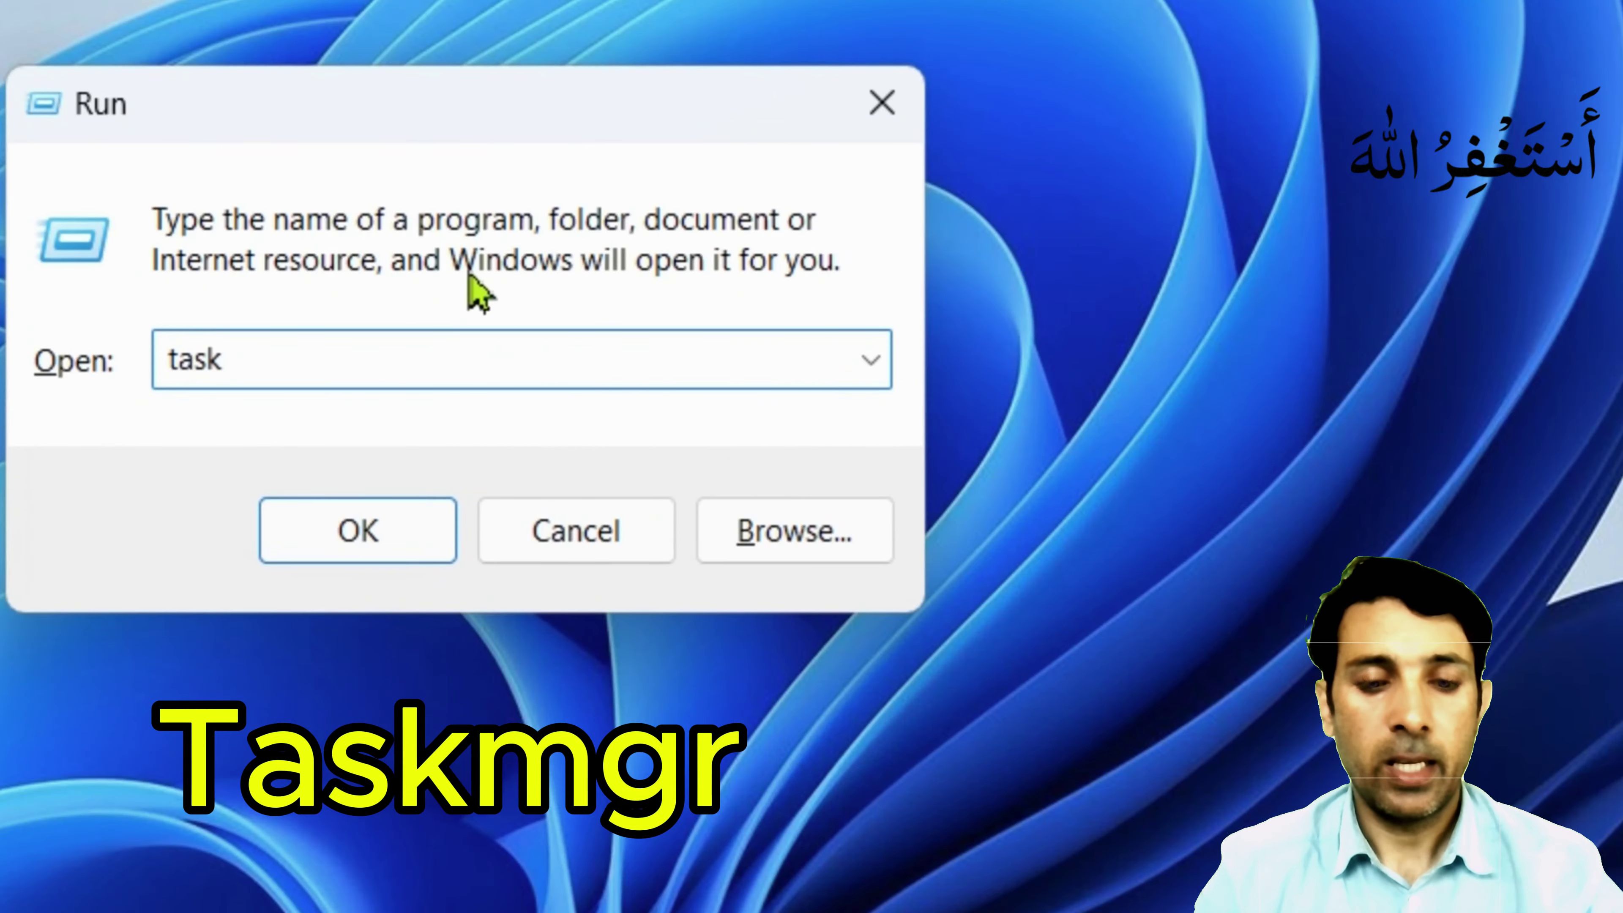
type("mgr")
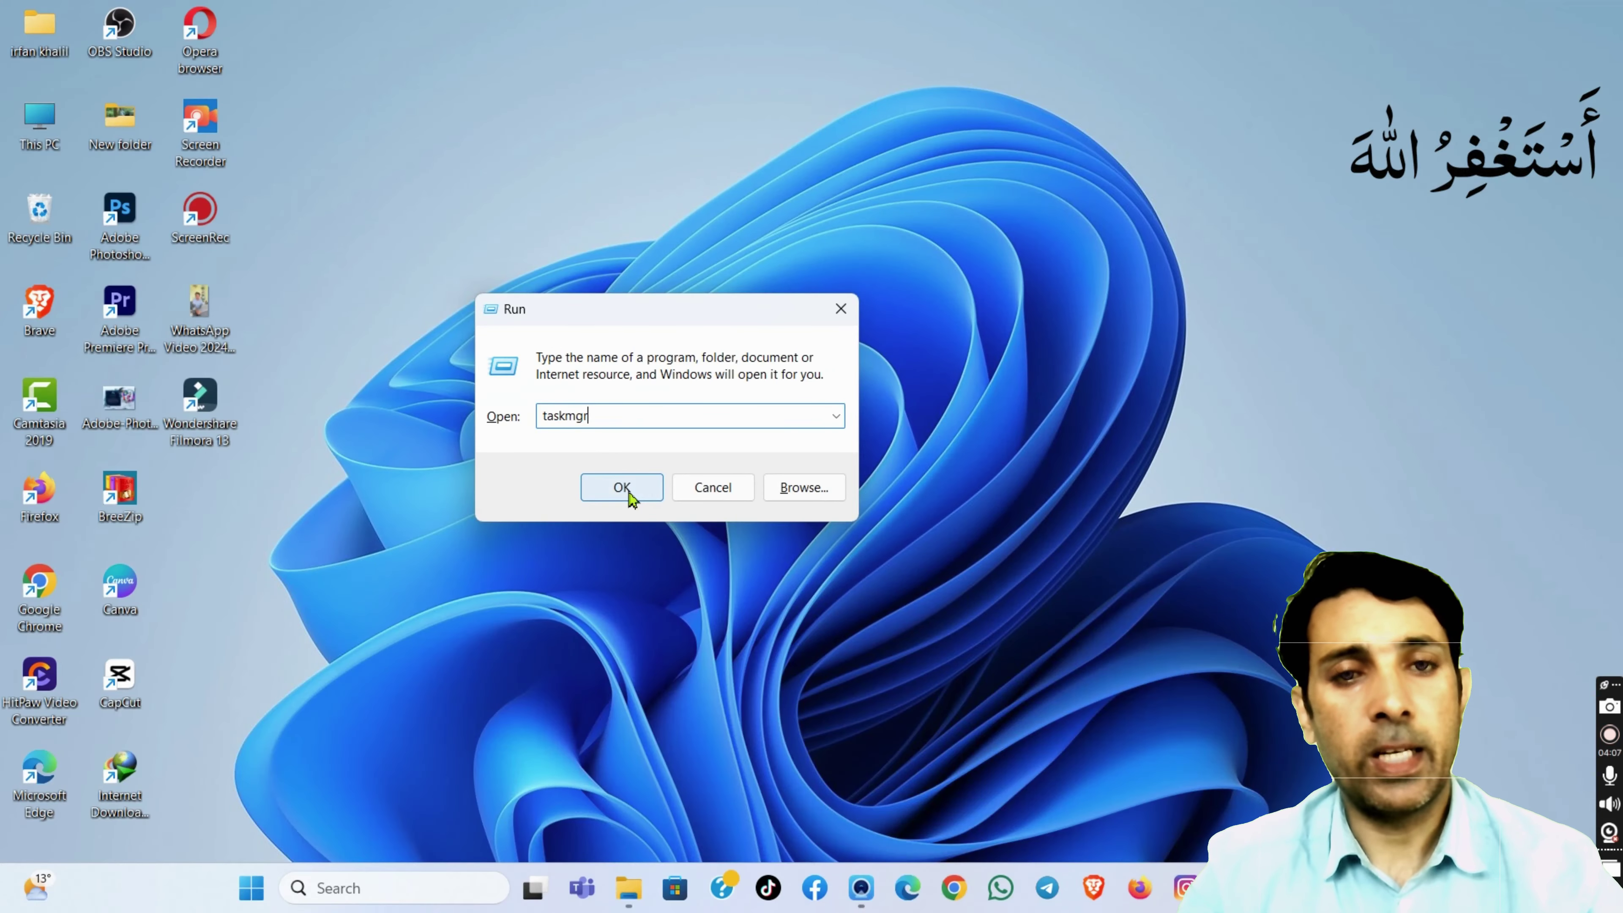
left_click(623, 490)
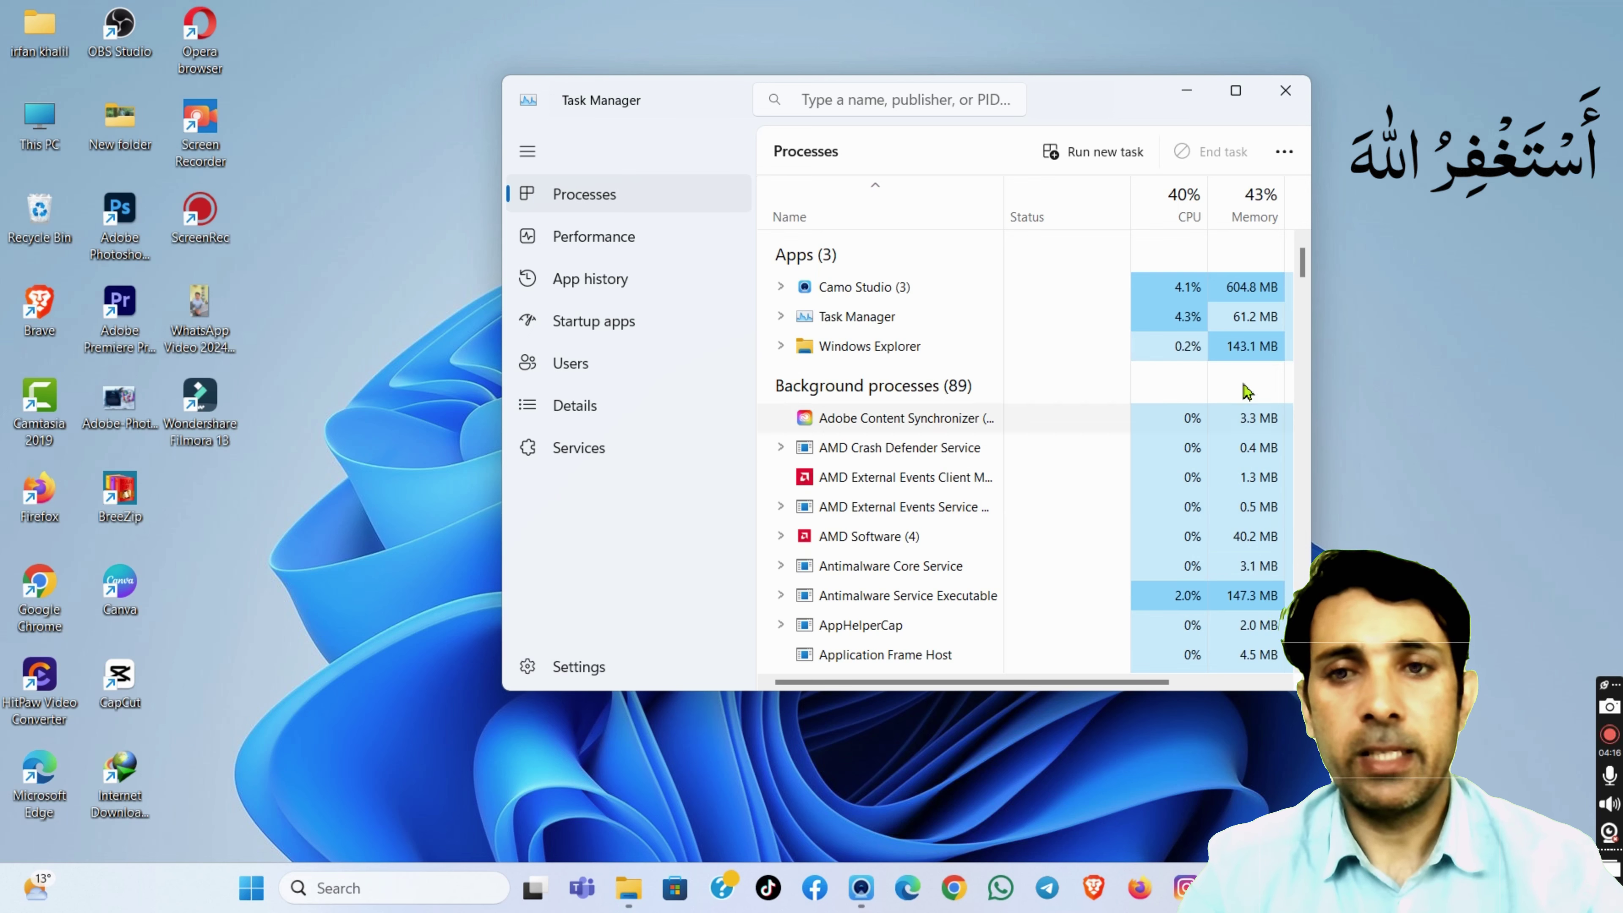
left_click(591, 252)
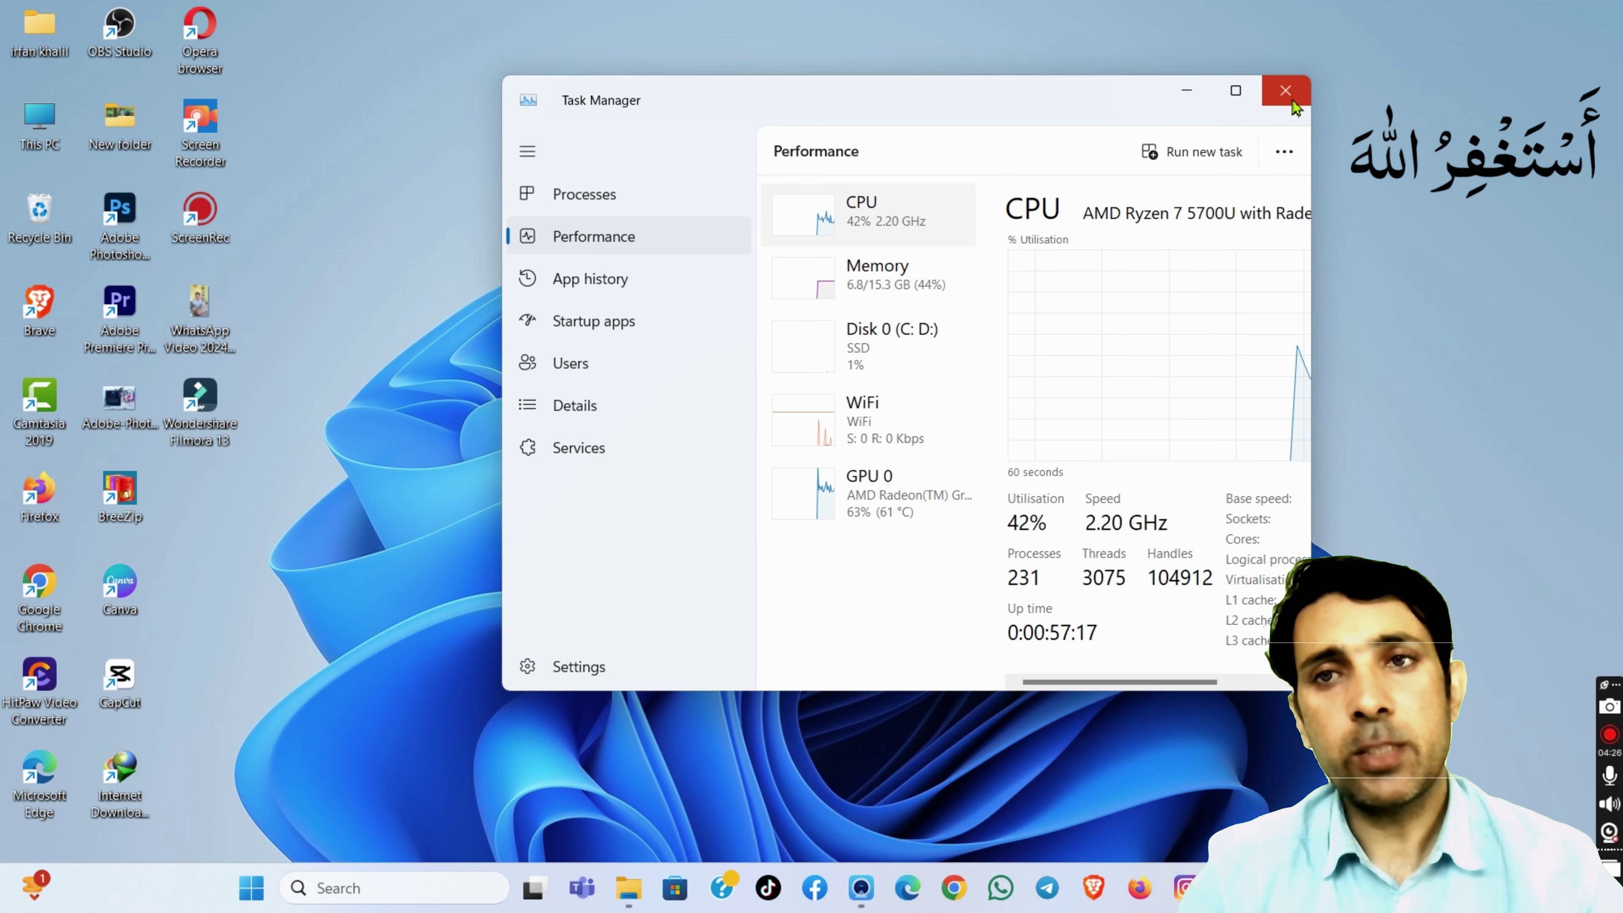
Step: Close Task Manager and open Character Map with the Run command charmap, placing its window in the middle of the desktop
left_click(1285, 90)
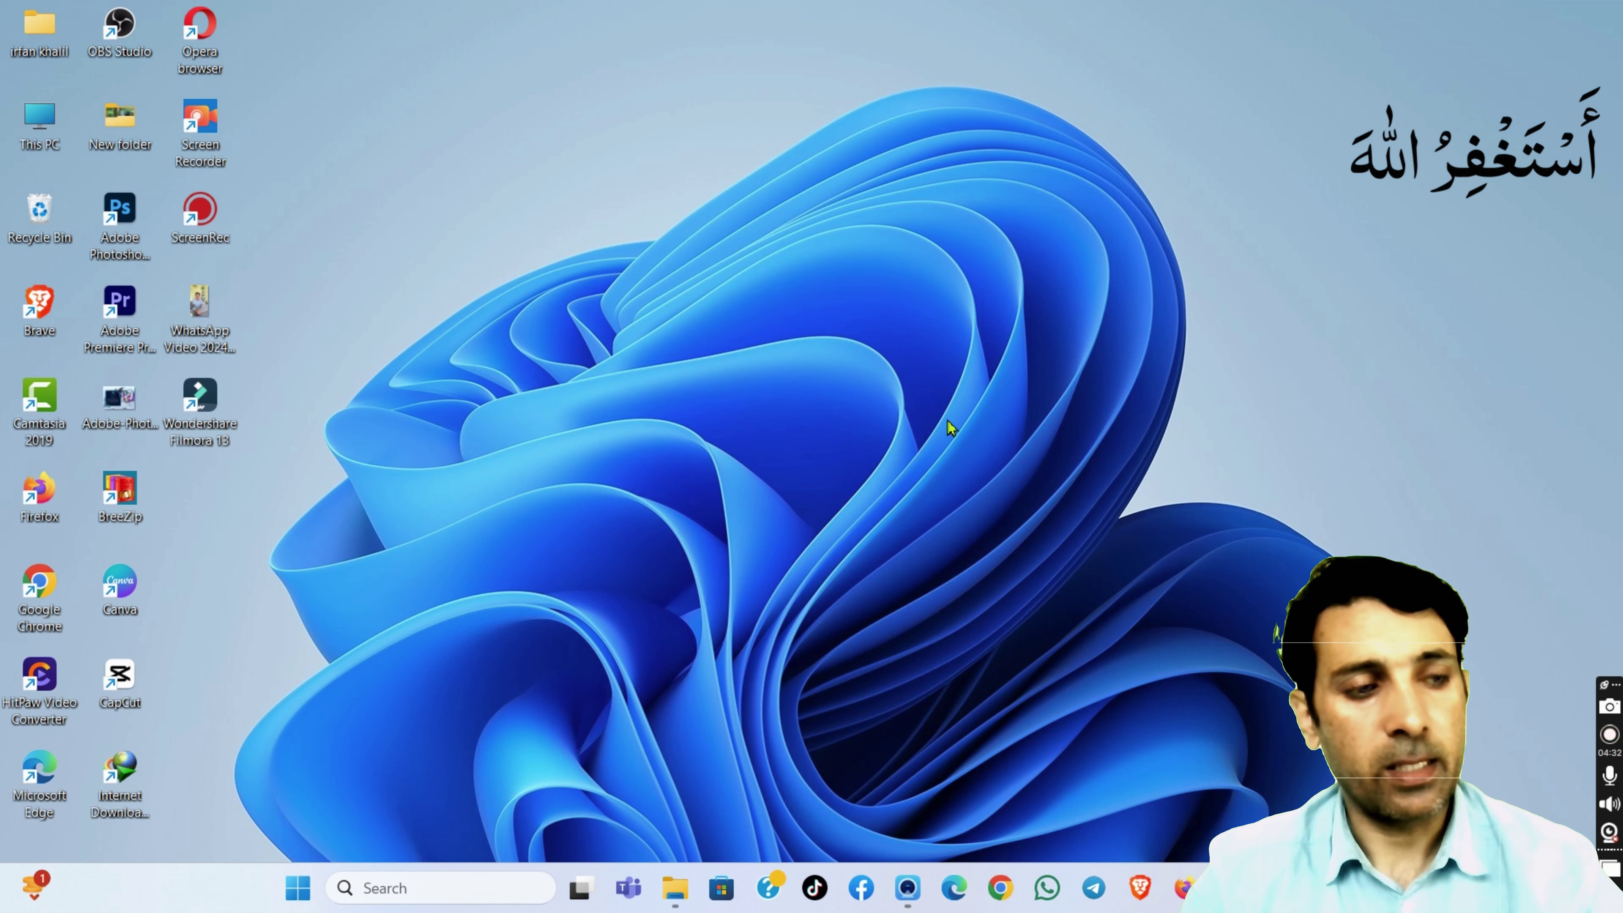
key("super+r")
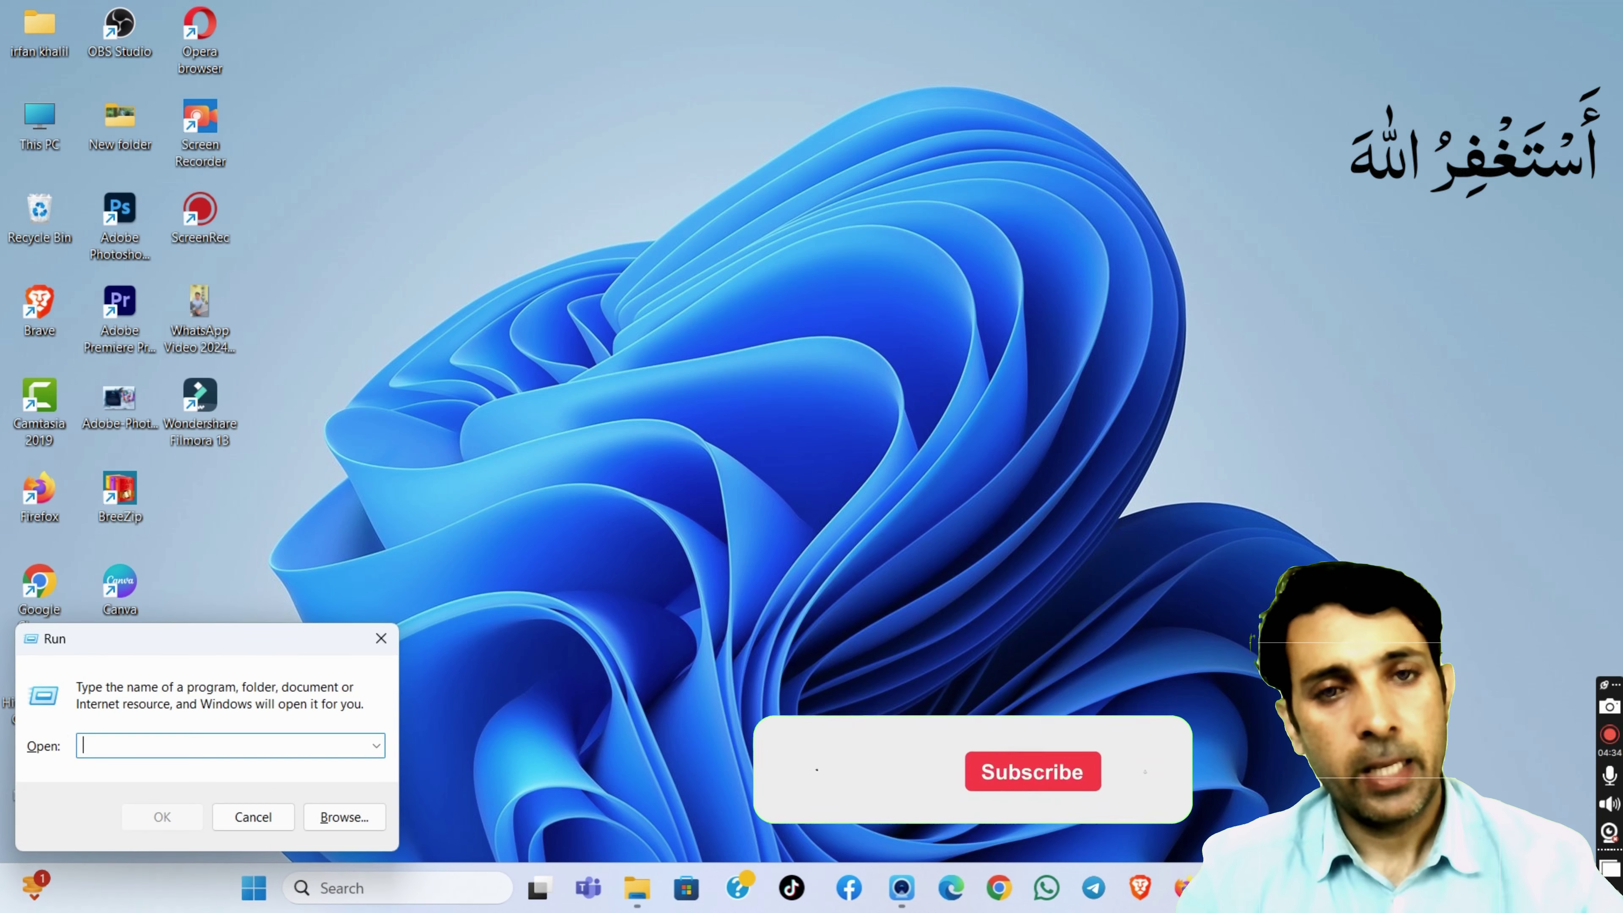
left_click_drag(304, 630, 663, 285)
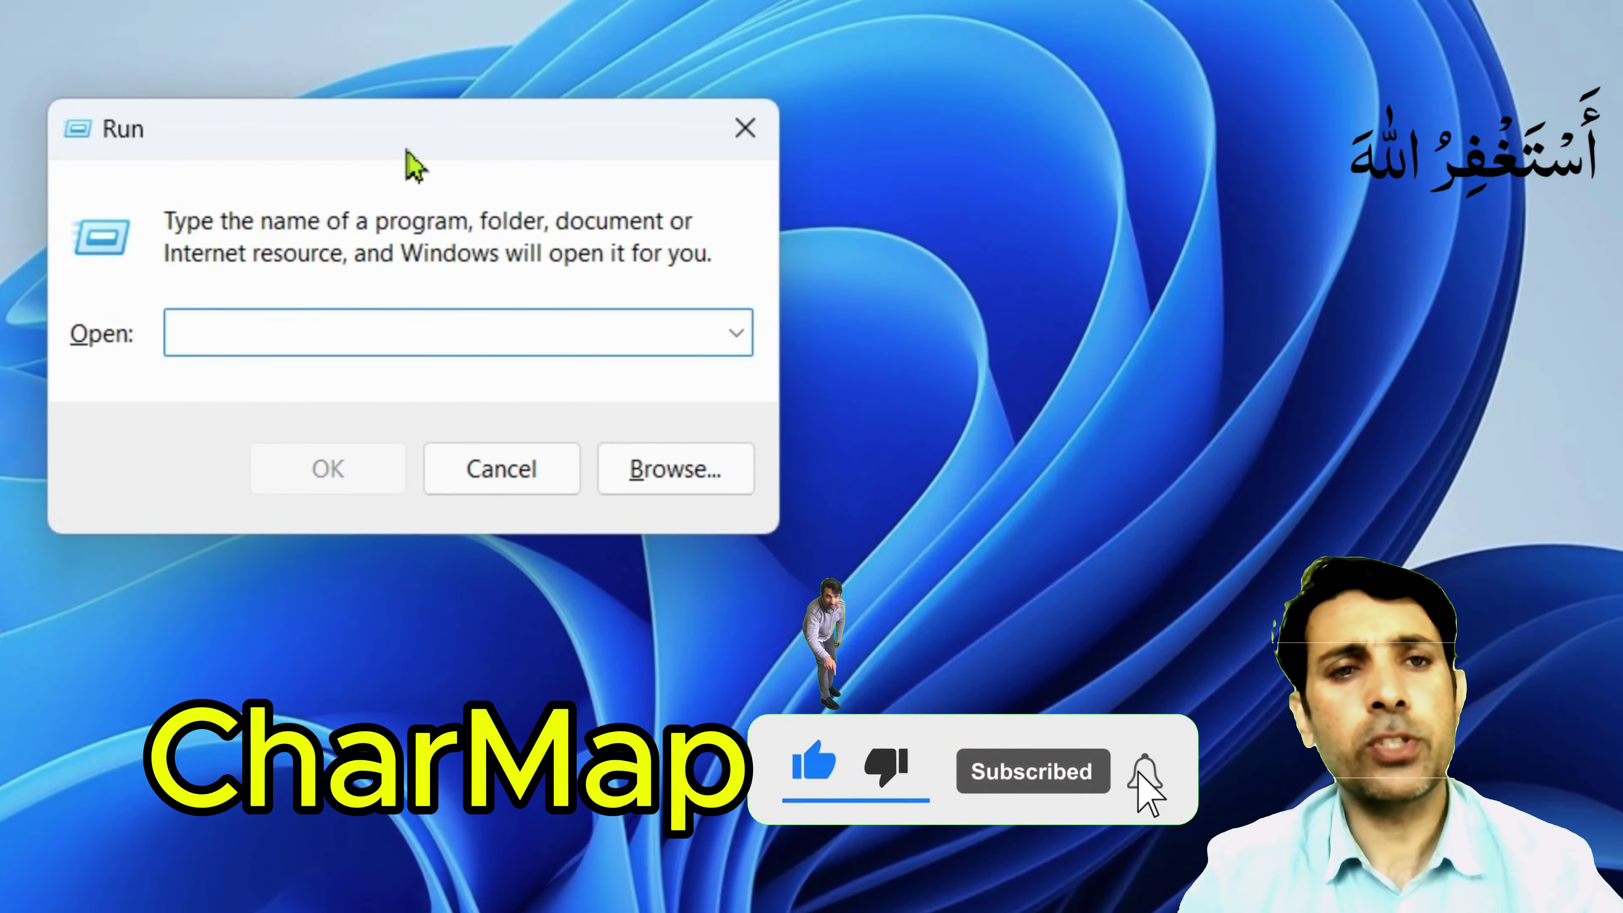
type("ch")
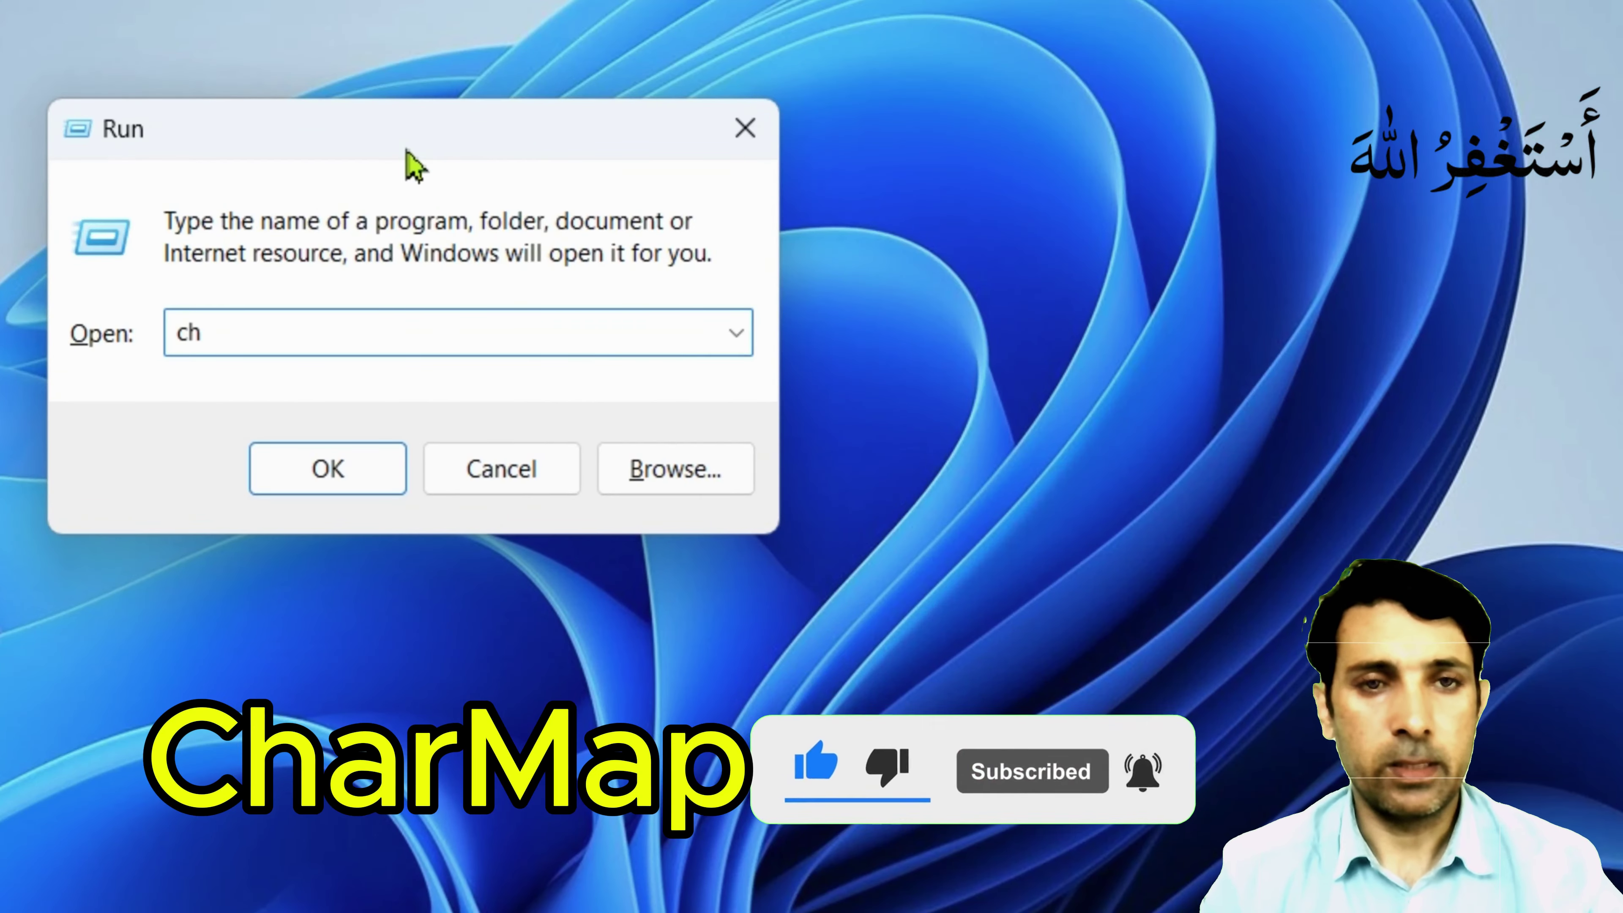
type("ar")
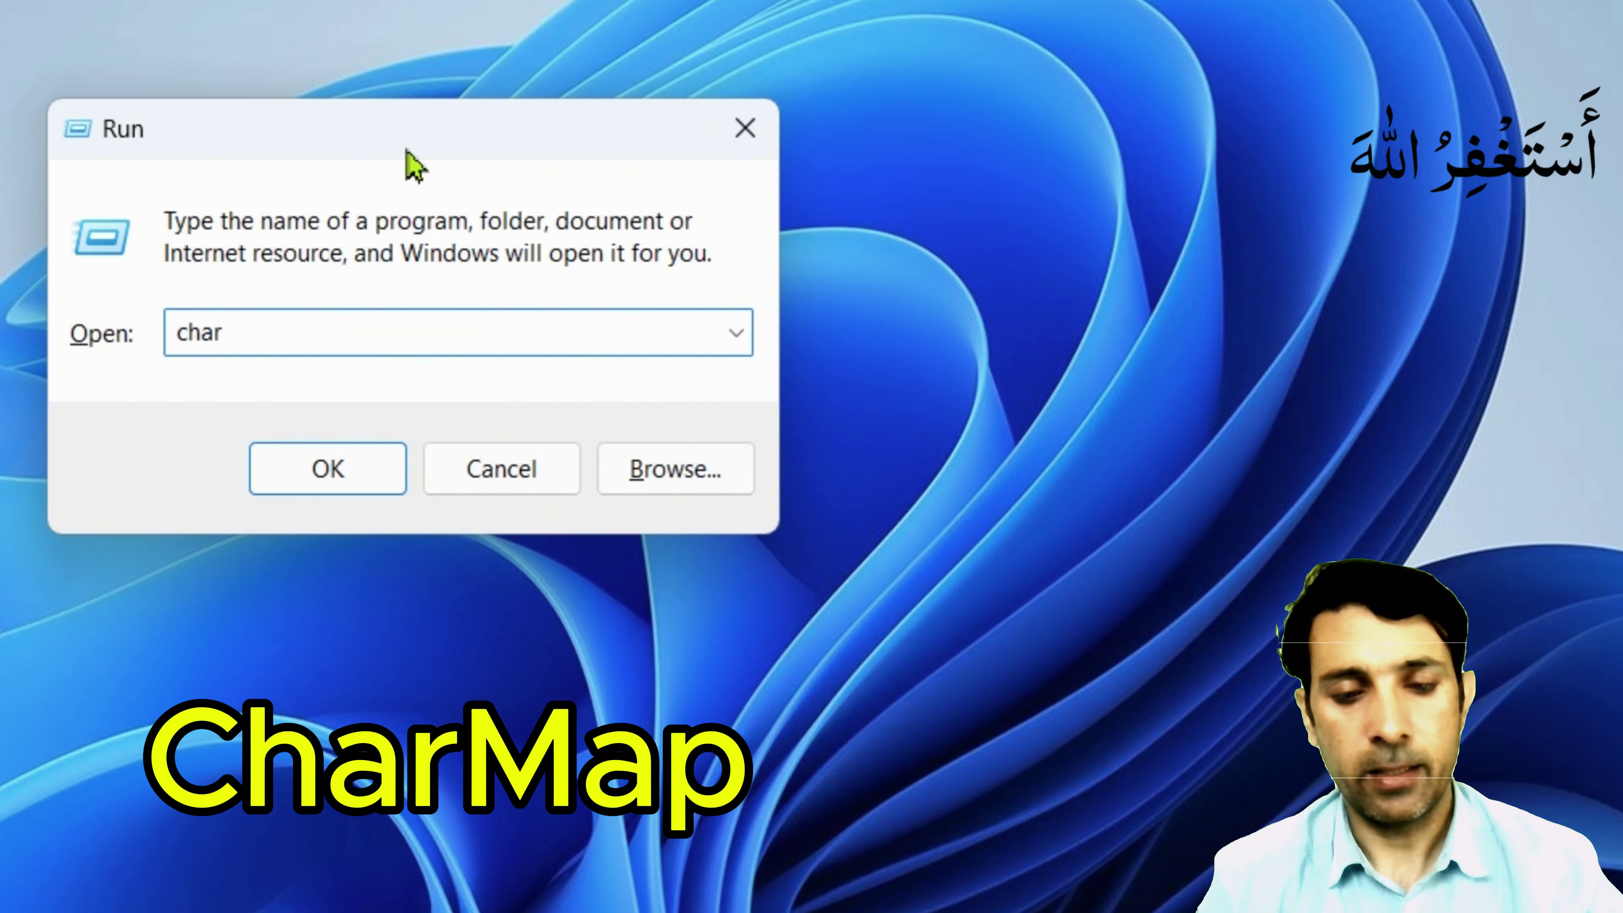
type("map")
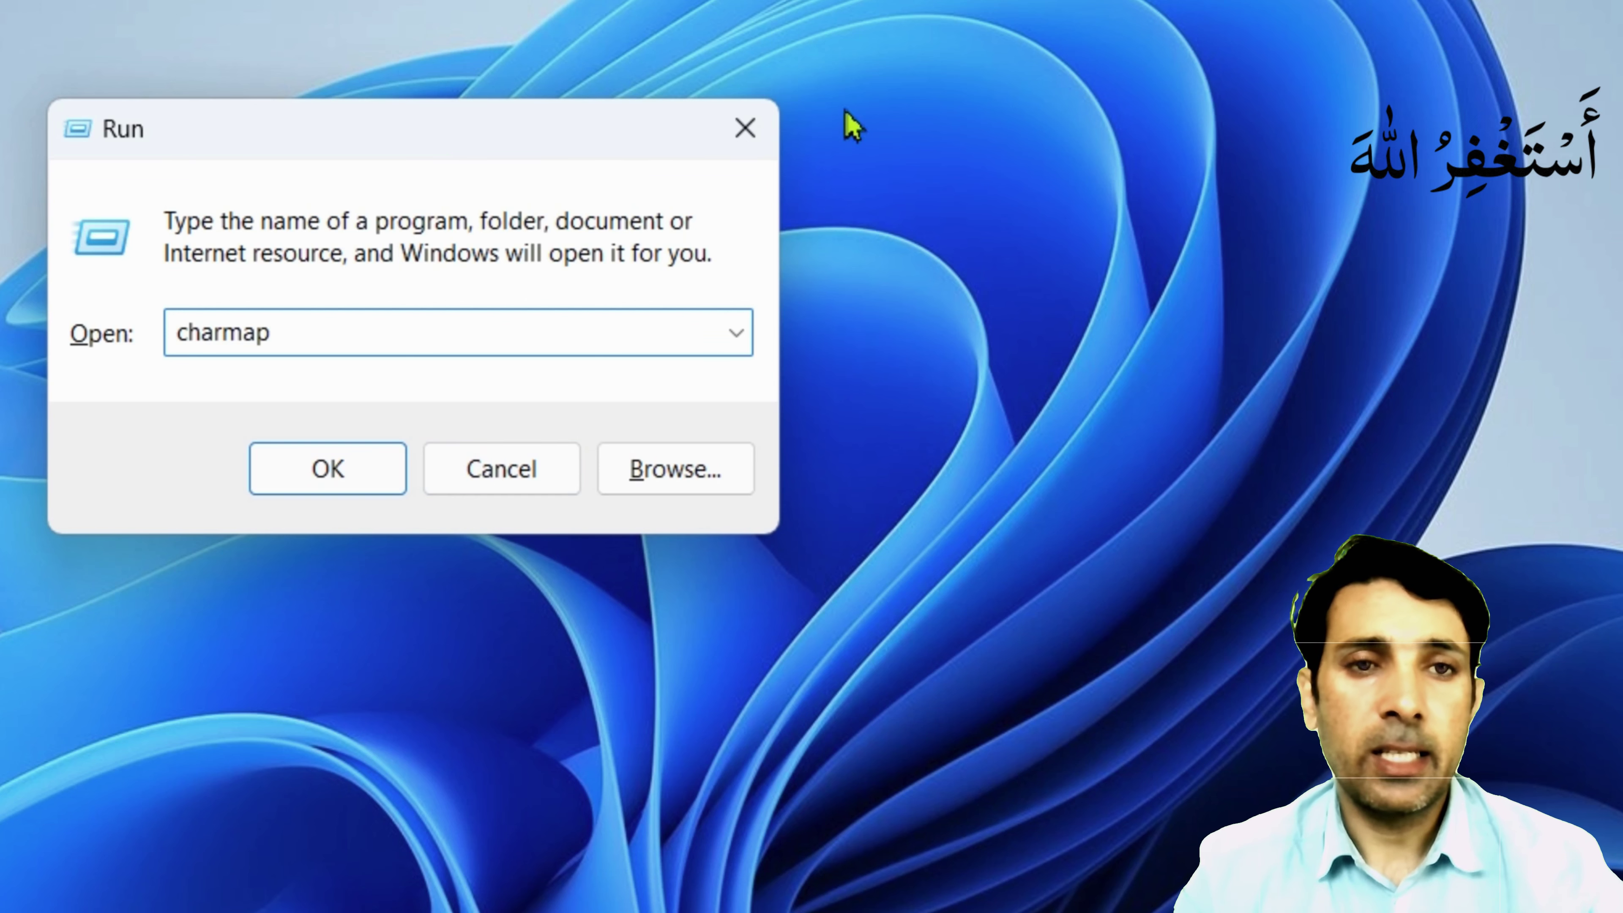
left_click_drag(483, 132, 853, 65)
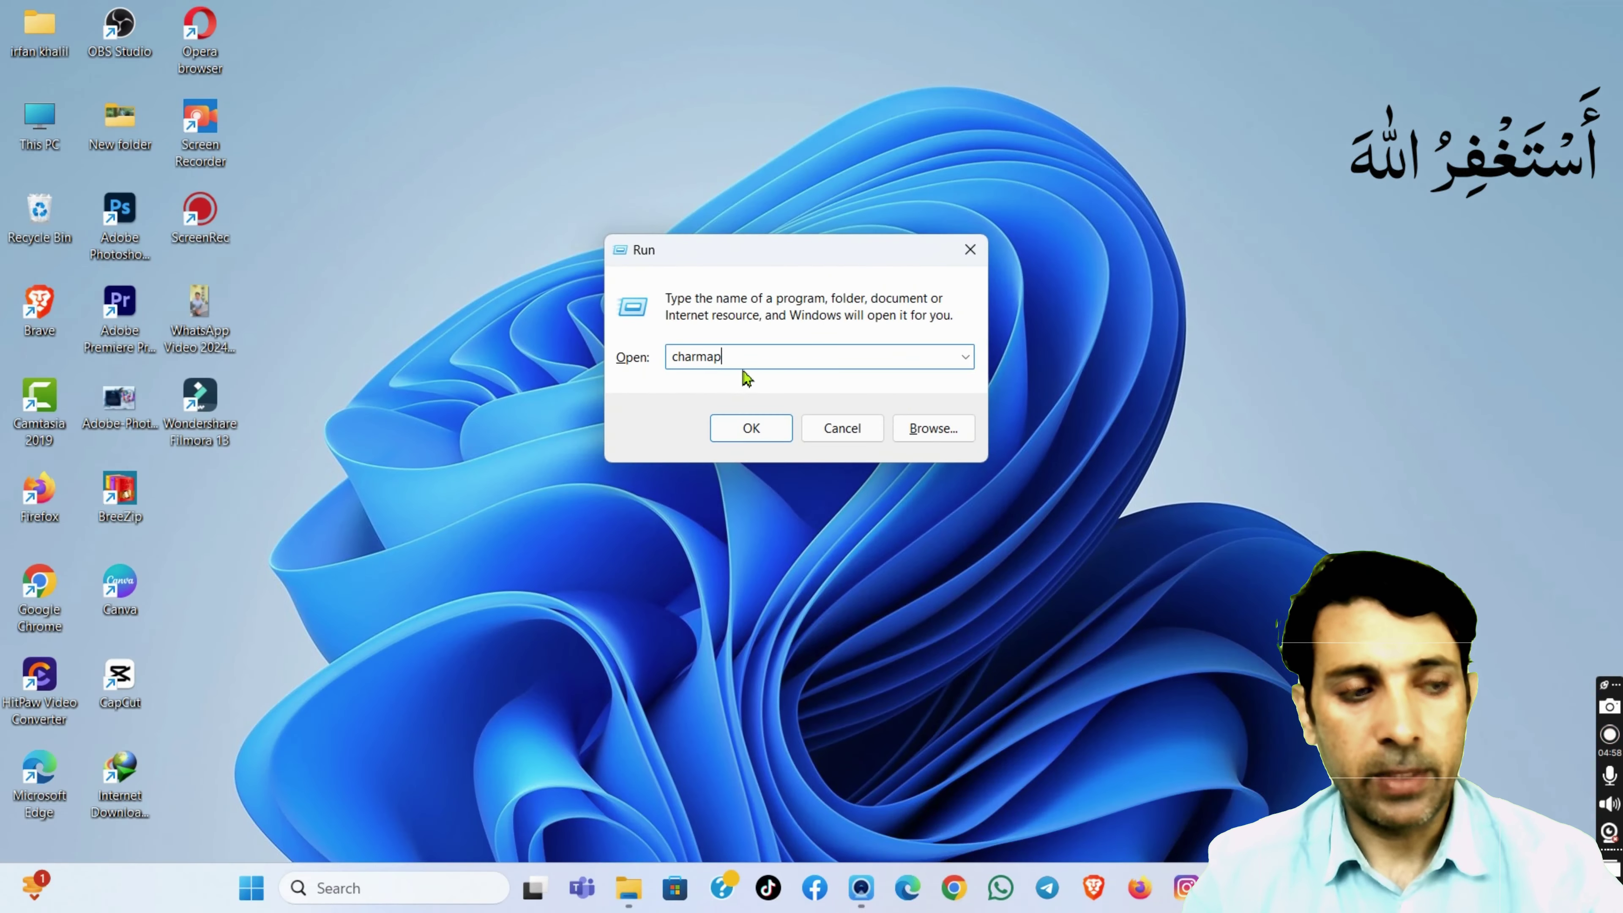
left_click(752, 428)
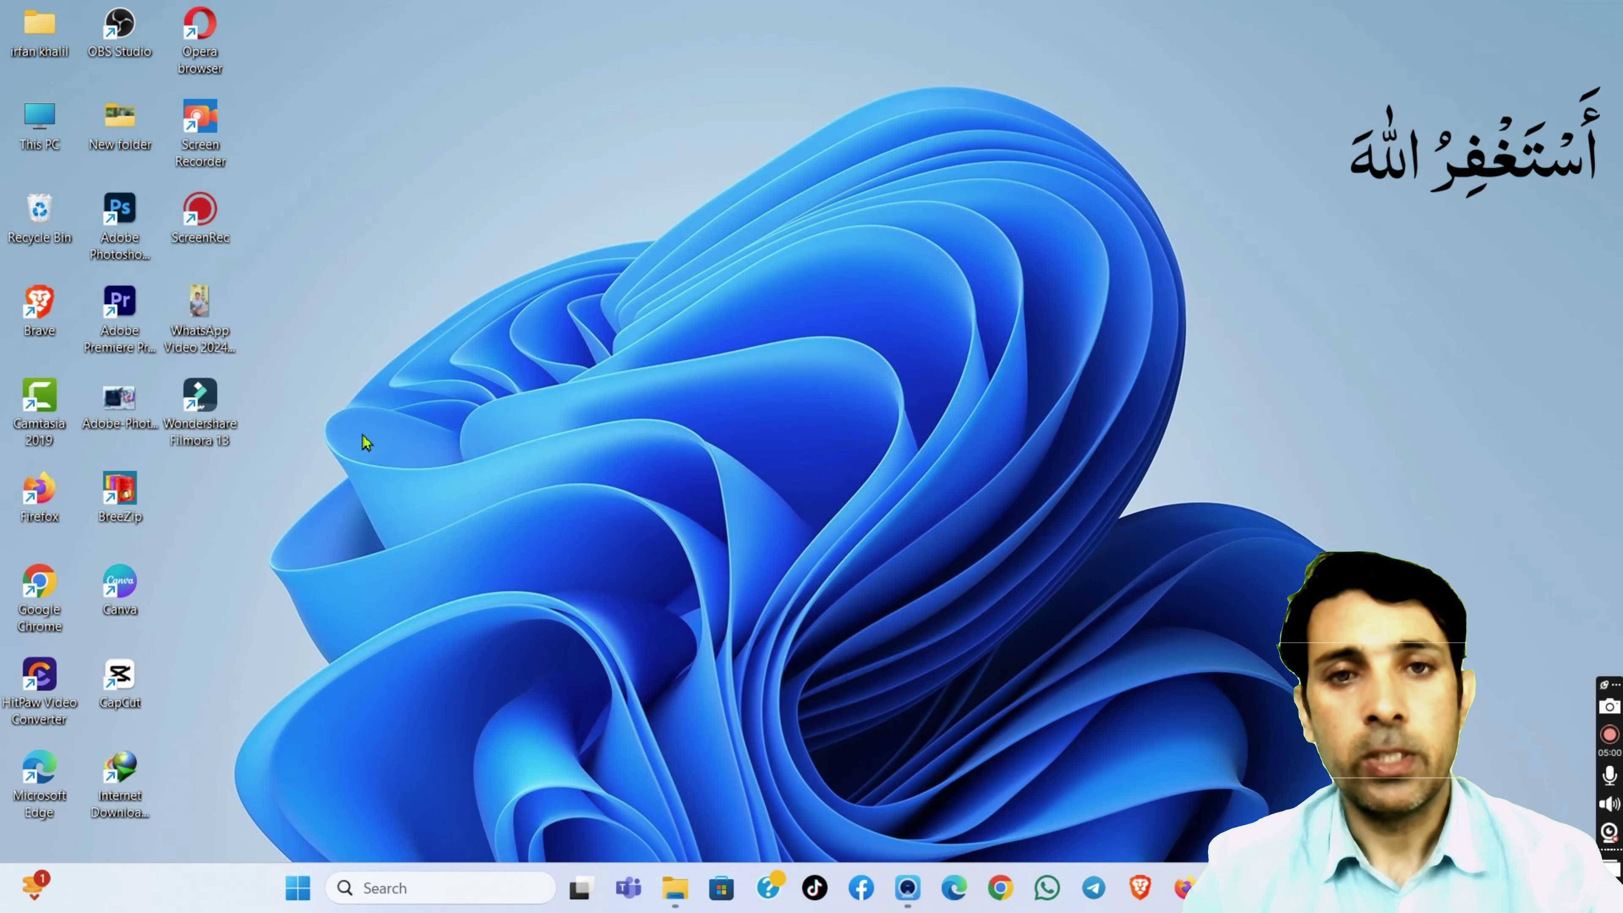
left_click_drag(286, 89, 790, 104)
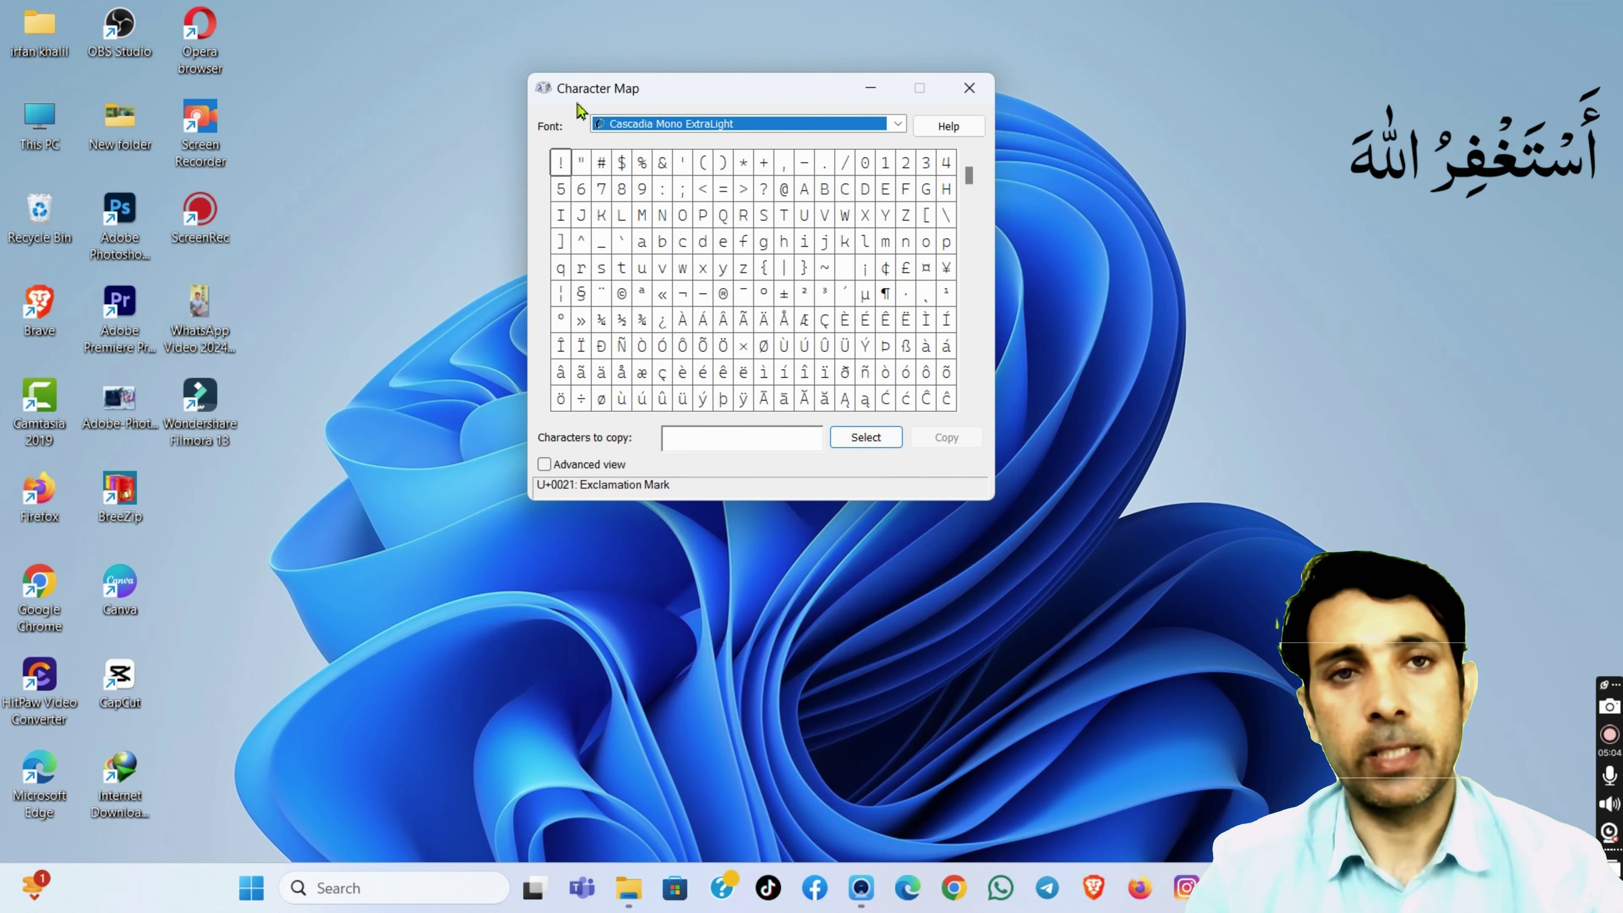
Step: Preview the Character Map symbols in the fonts Cascadia Mono SemiLight, Agency FB and Arial Narrow, and close the window
left_click(730, 128)
left_click(671, 182)
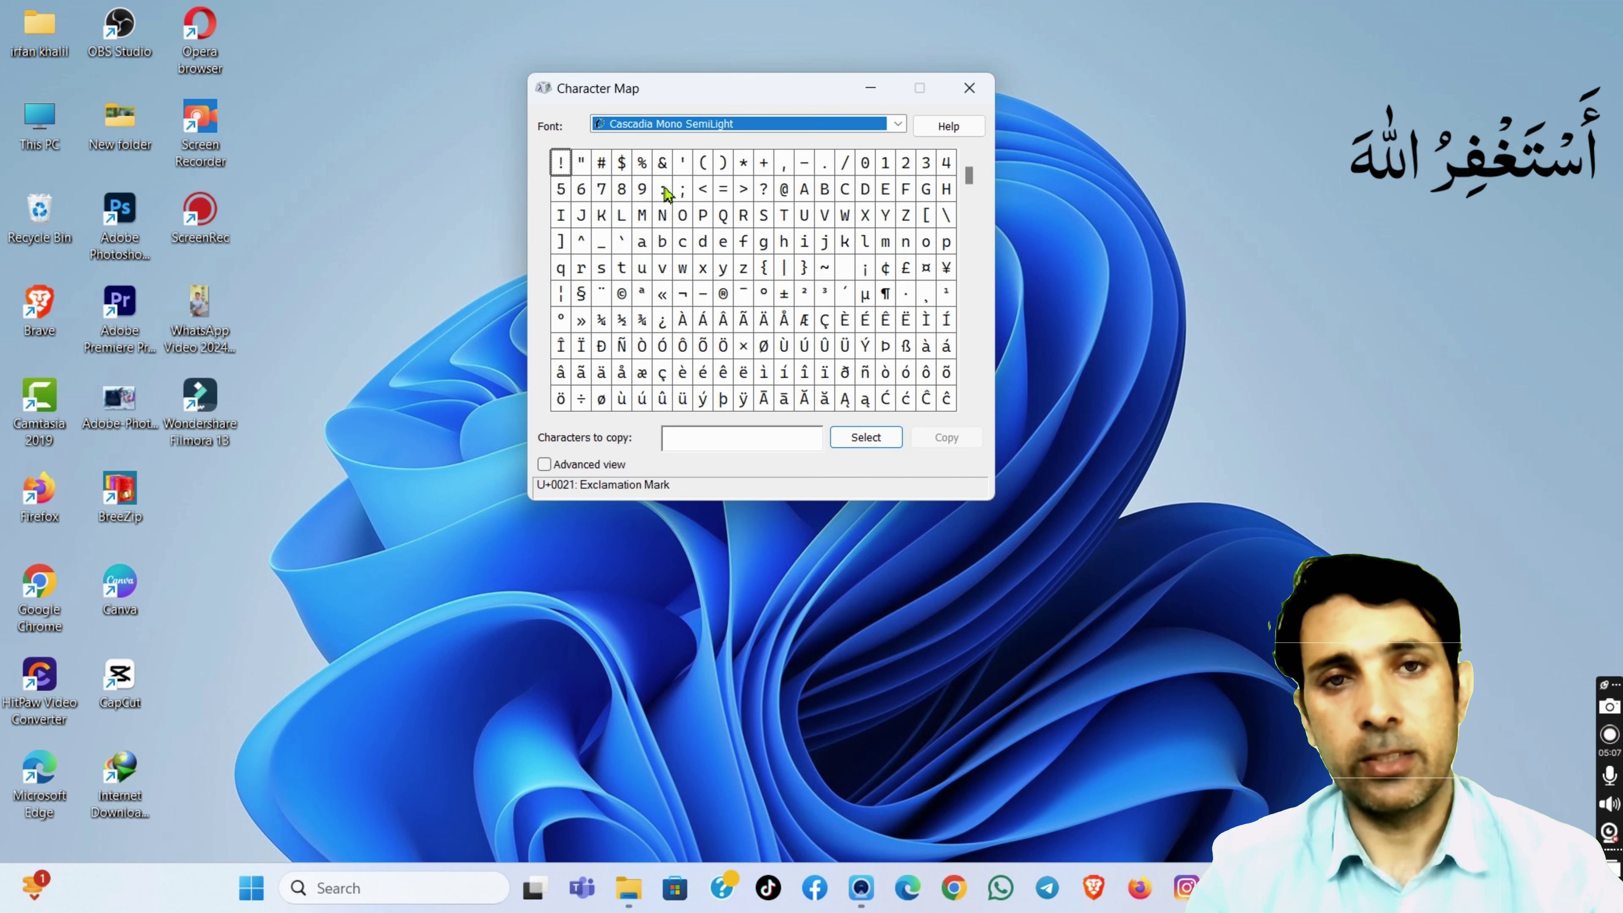
left_click(732, 128)
scroll(722, 152, "up", 20)
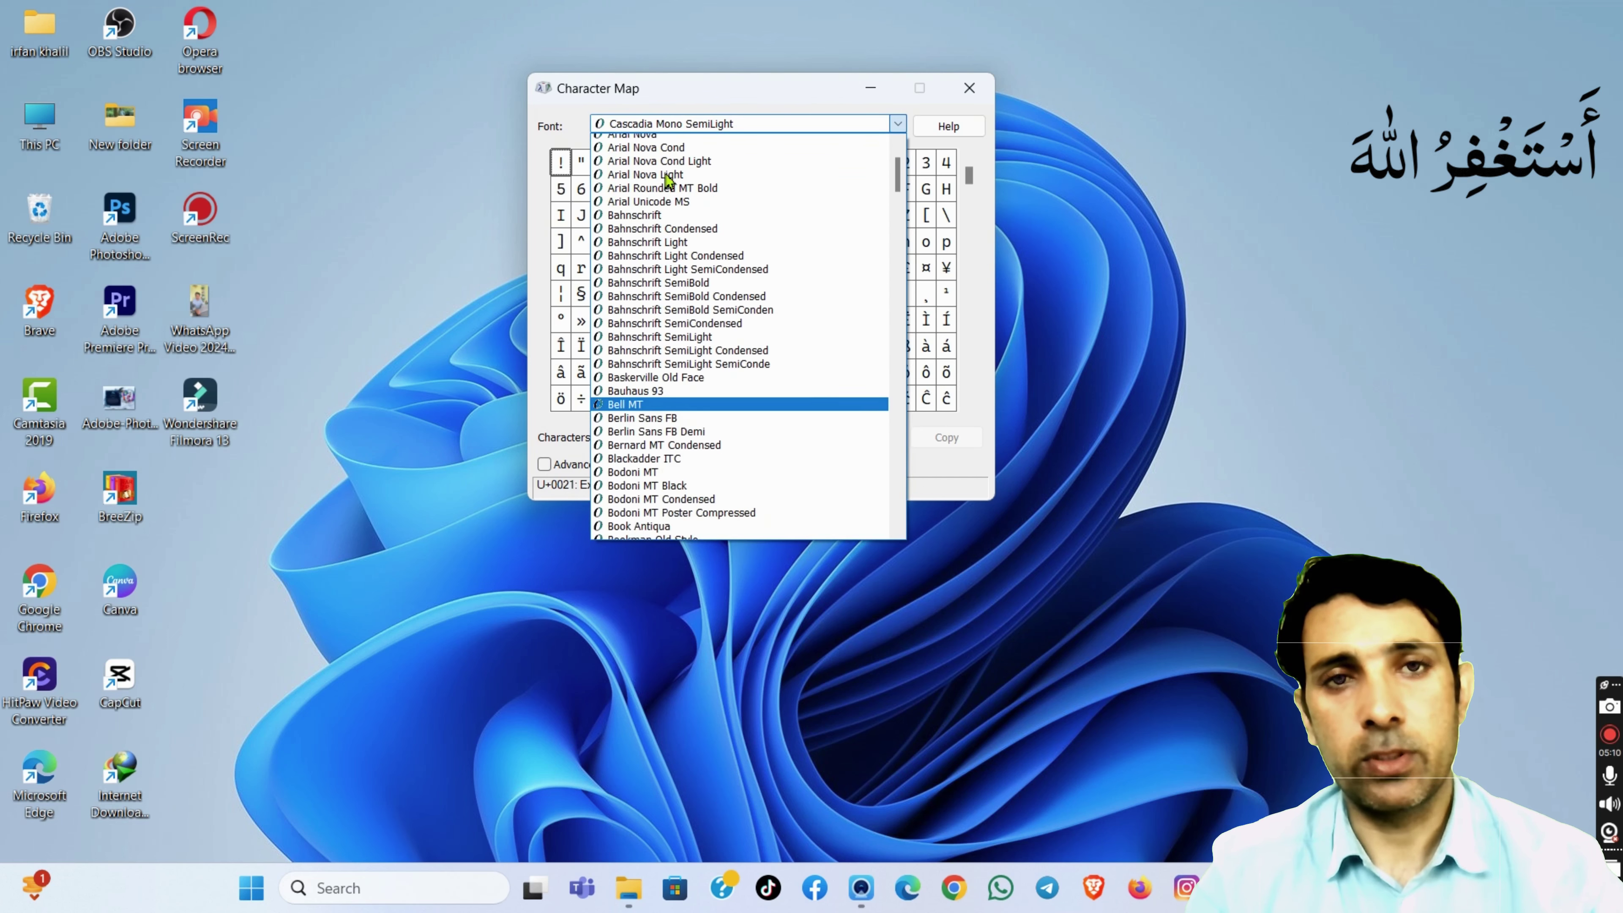
left_click(664, 156)
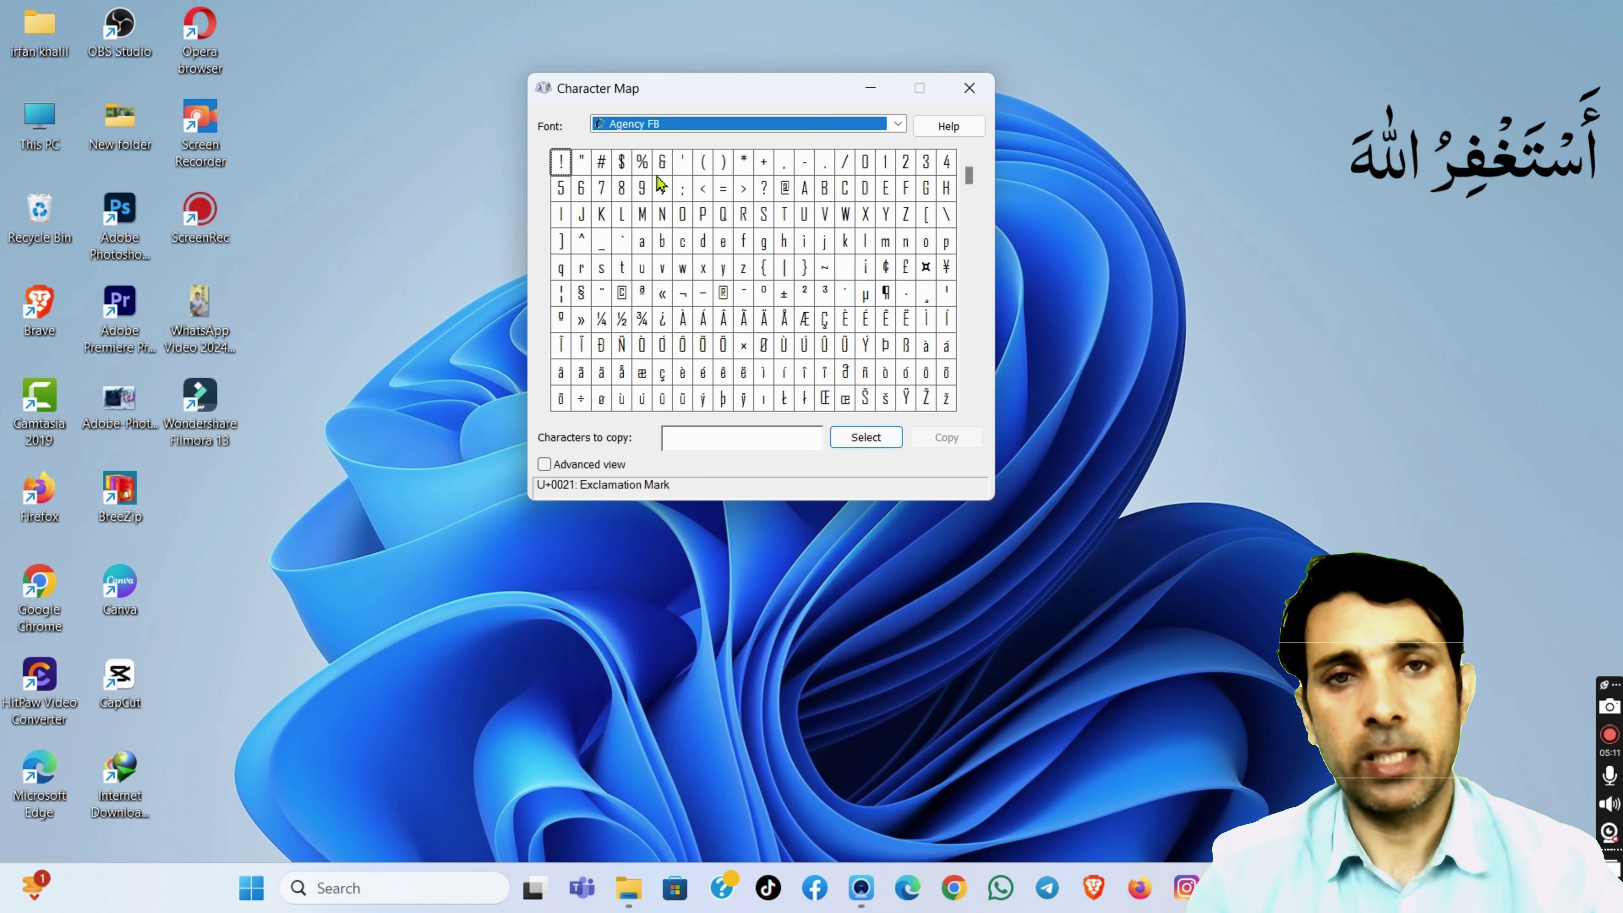
left_click(692, 126)
left_click(663, 197)
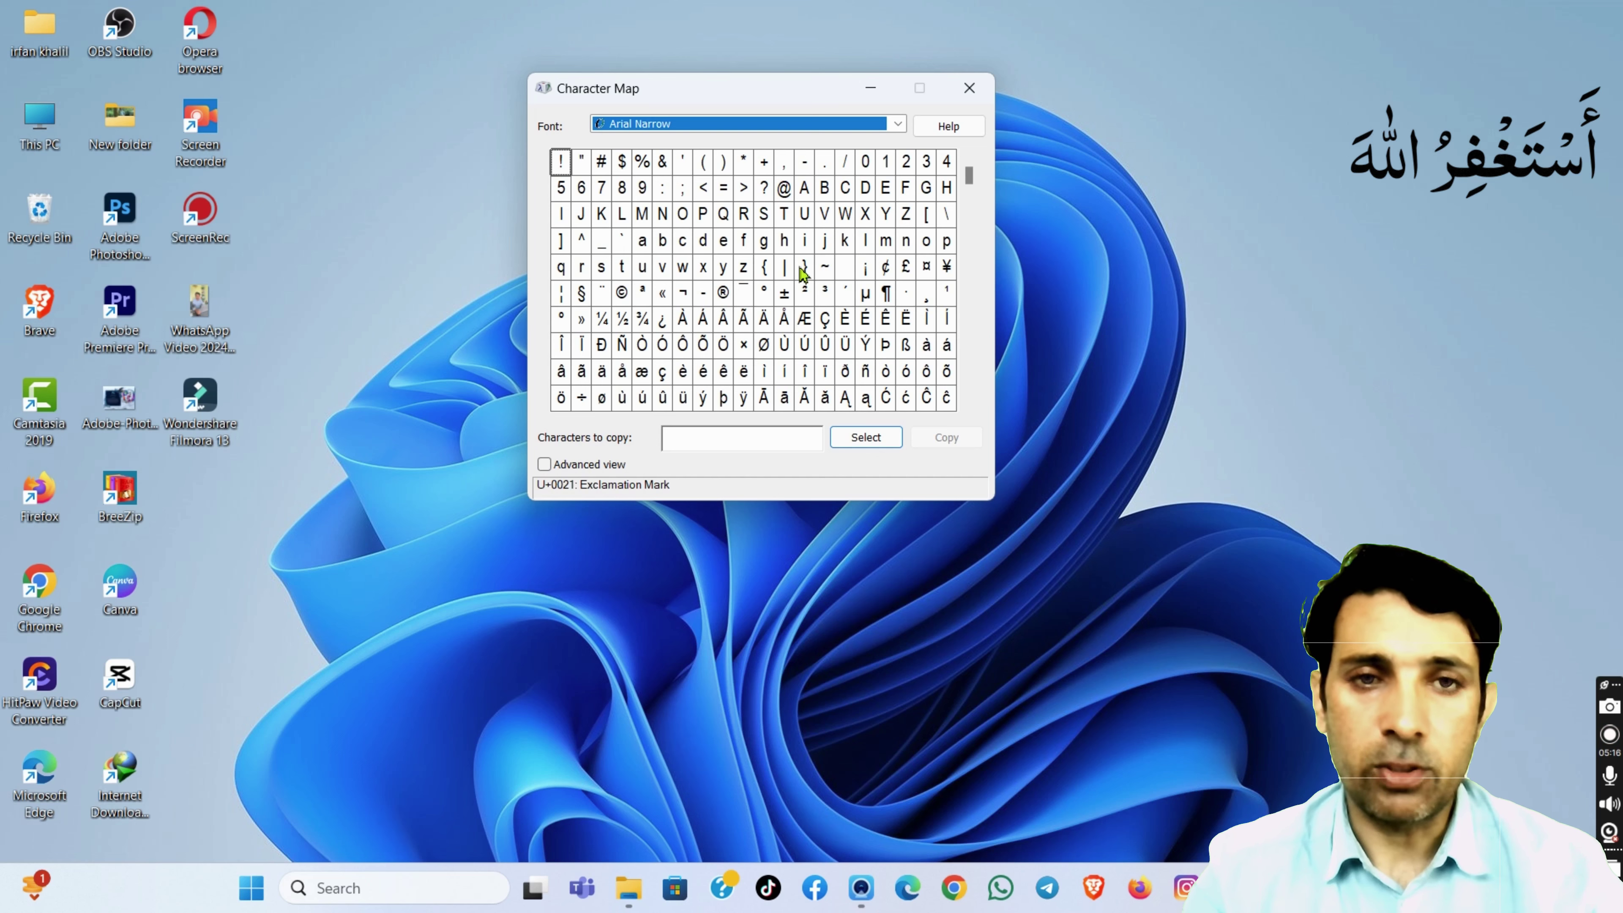
left_click(963, 99)
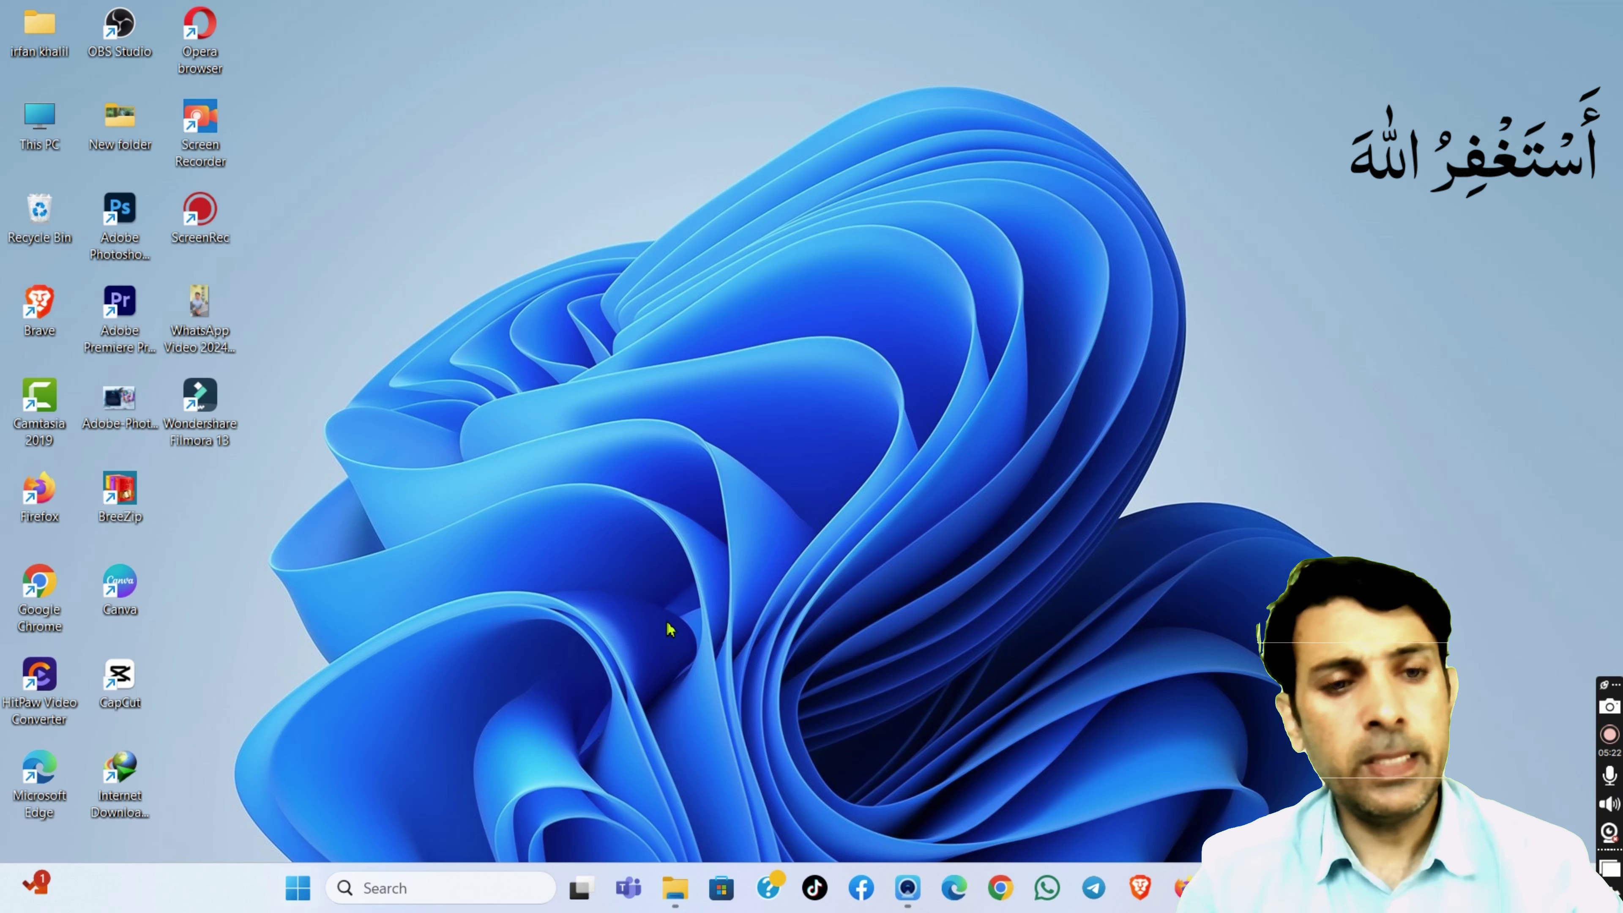
Step: Open Network Connections with the Run command ncpa.cpl, and close the window
key("super+r")
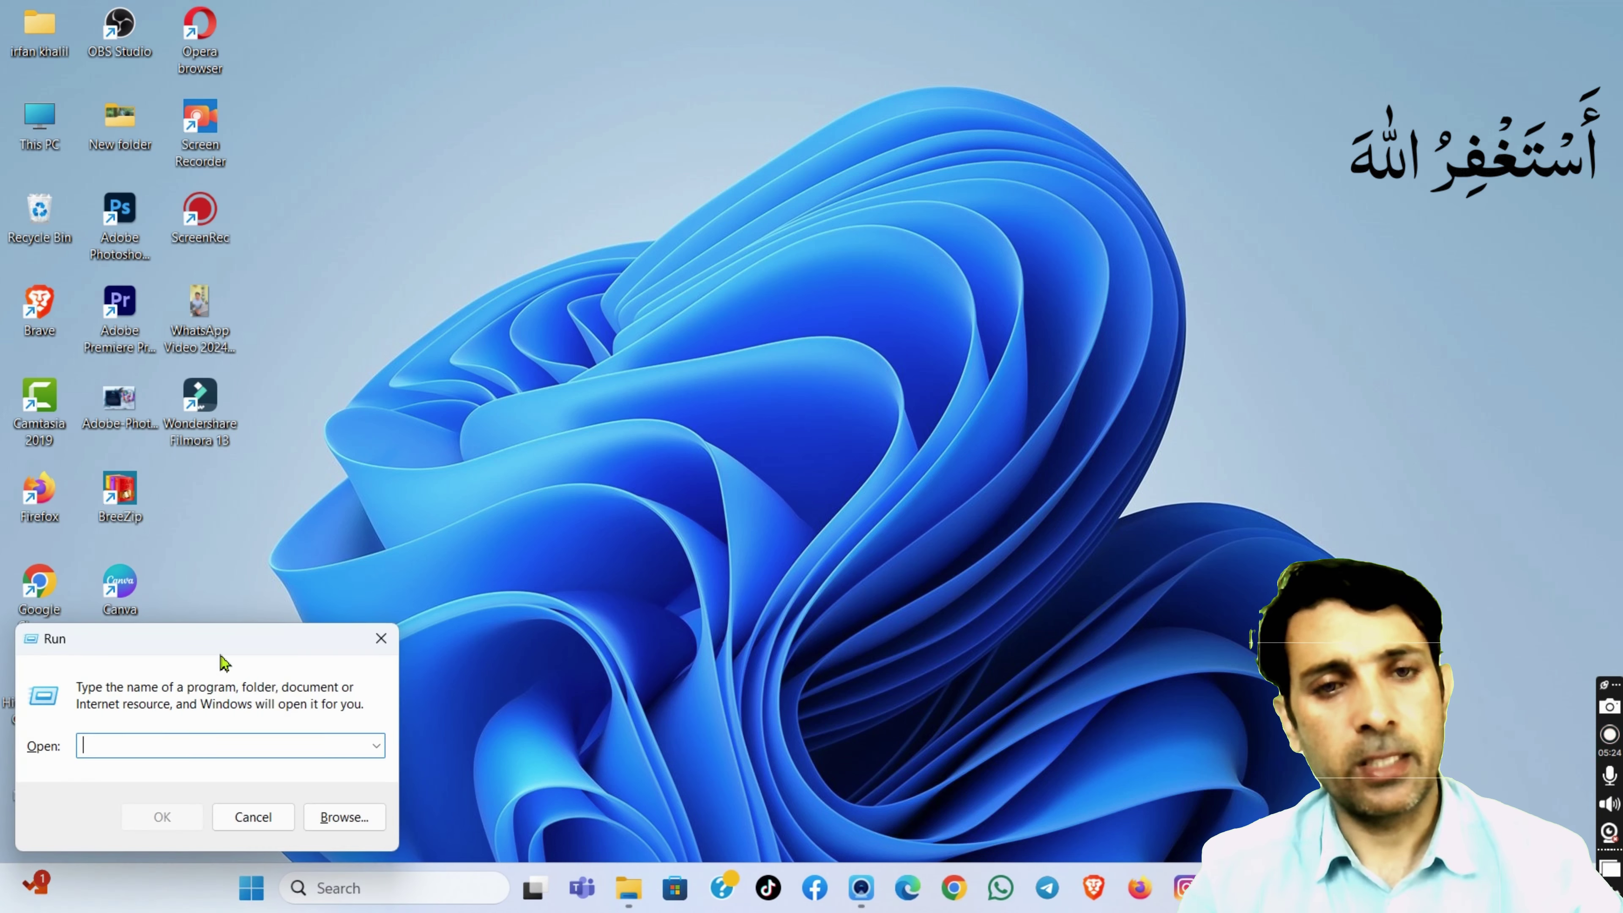
left_click_drag(221, 631, 604, 303)
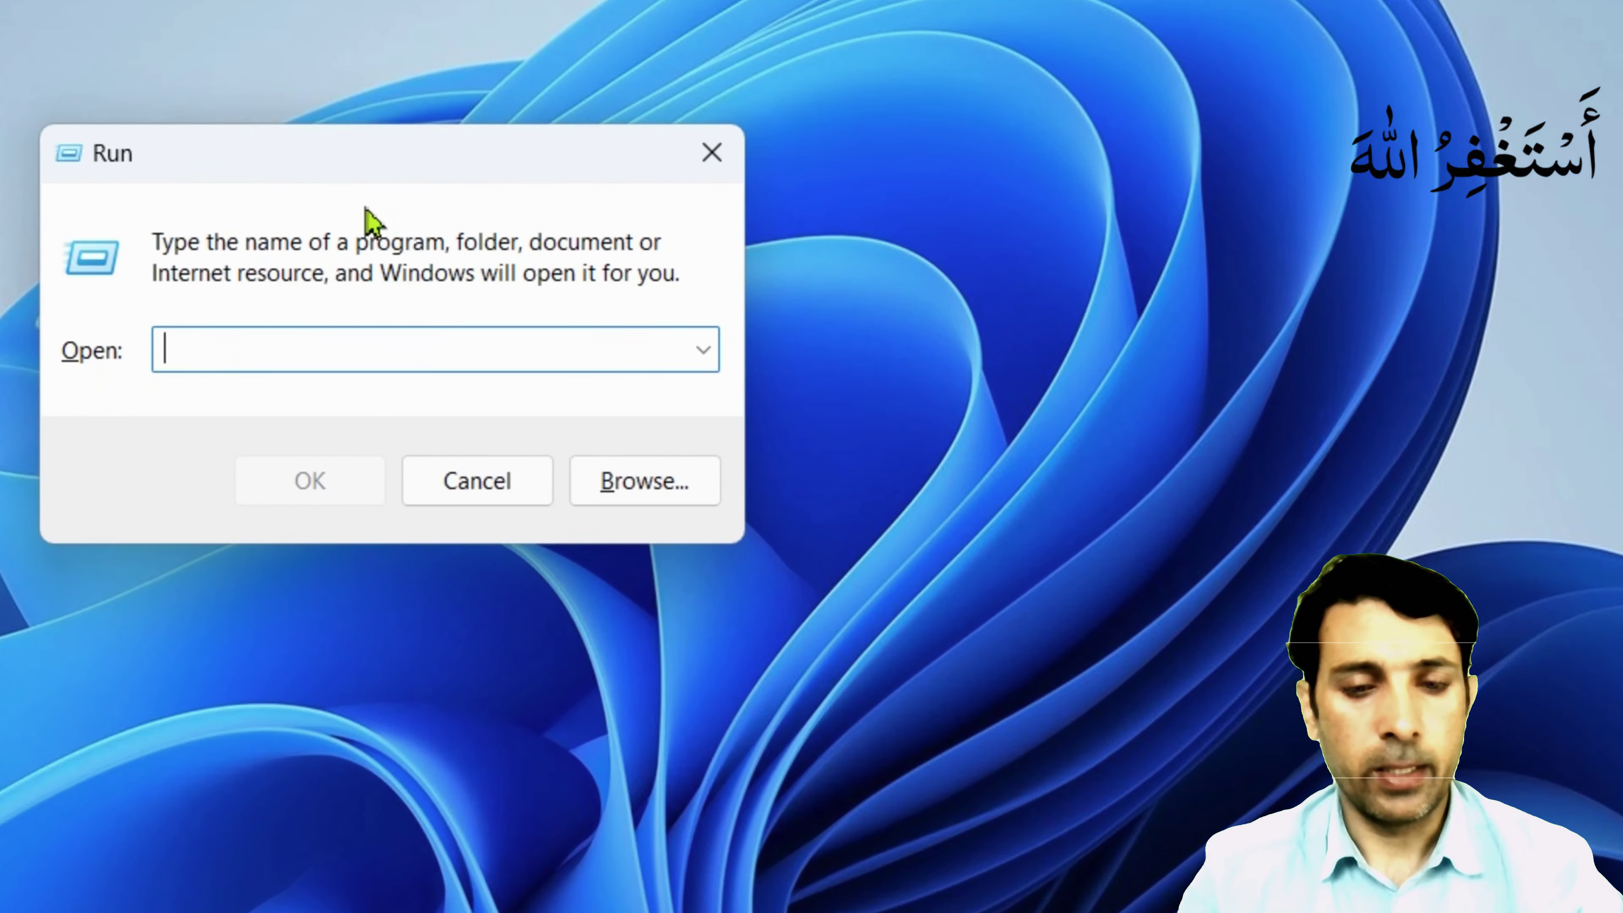
type("na")
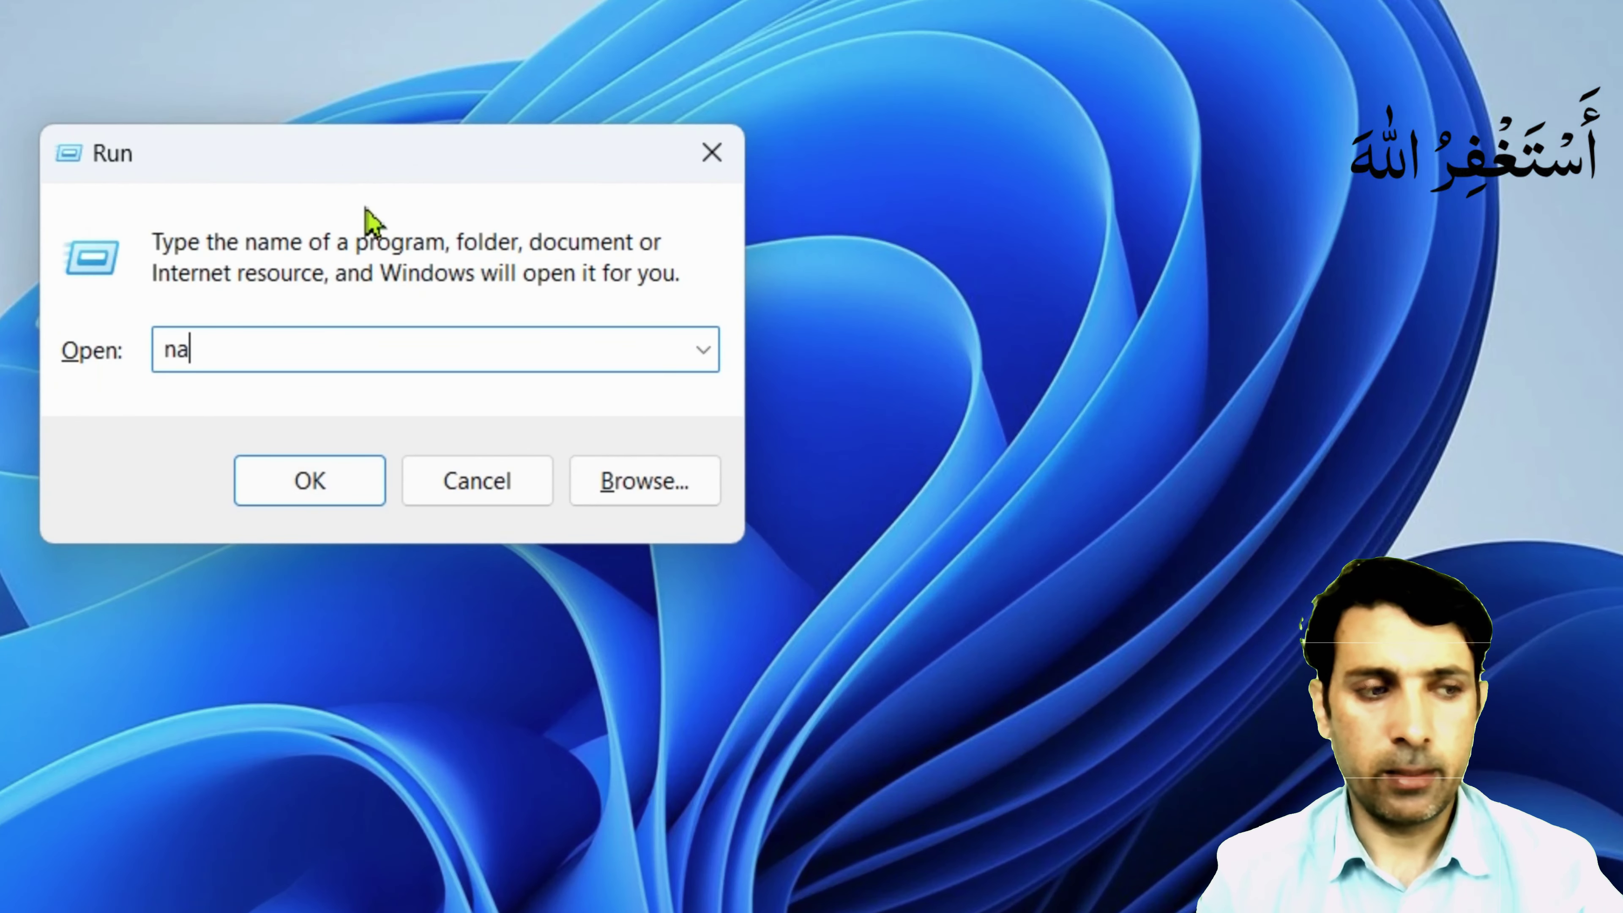
key("BackSpace")
type("cpa")
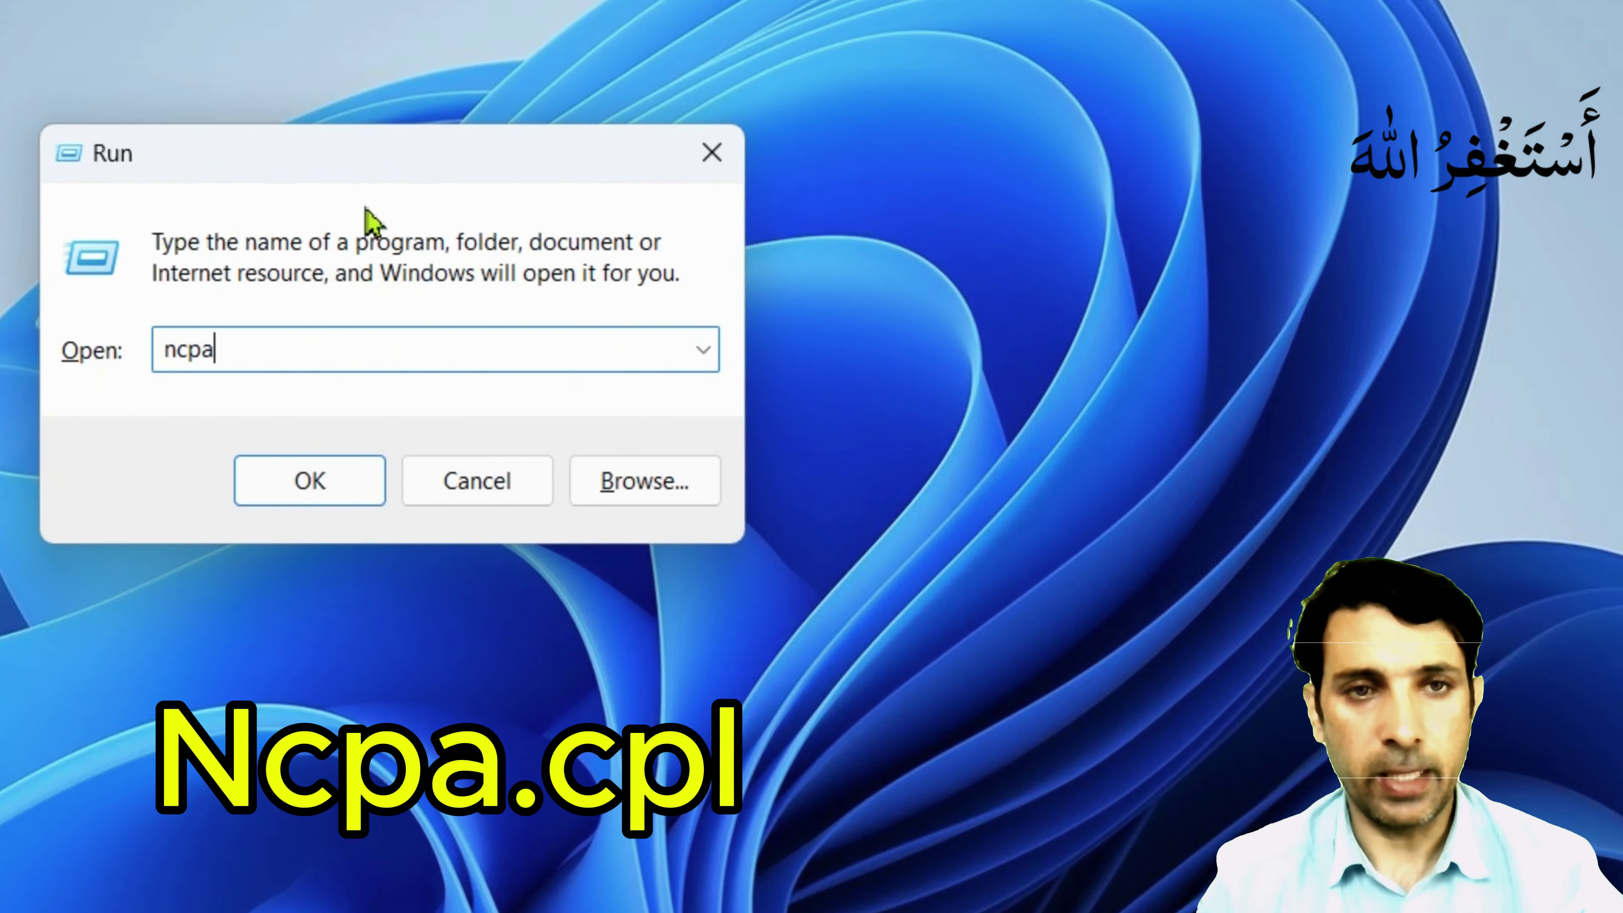
type(".cpl")
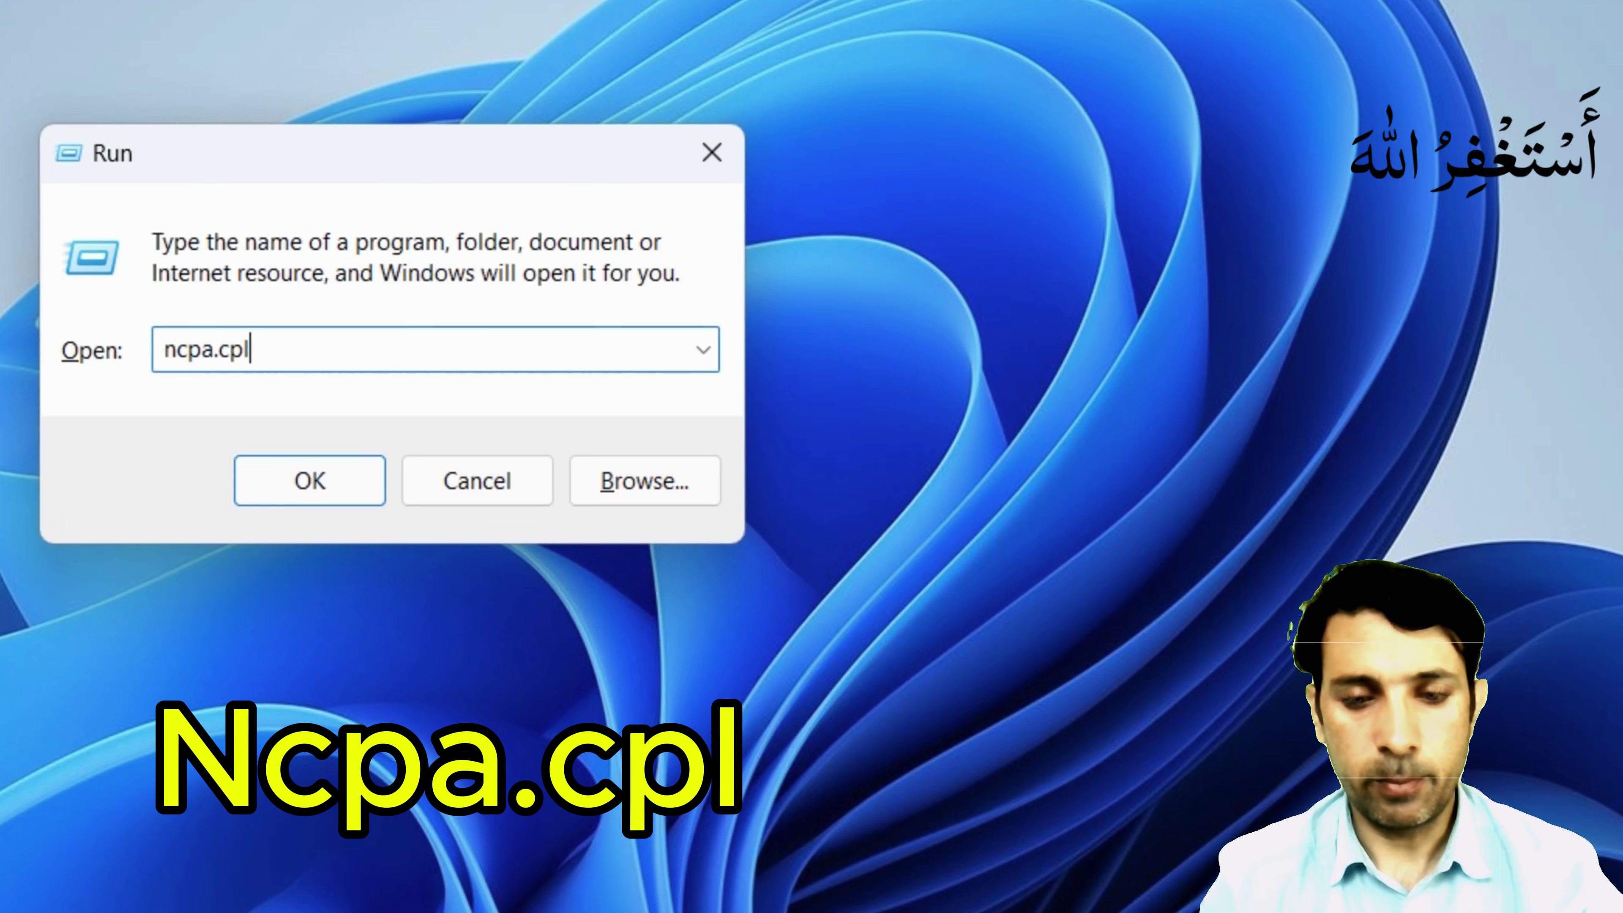
key("Return")
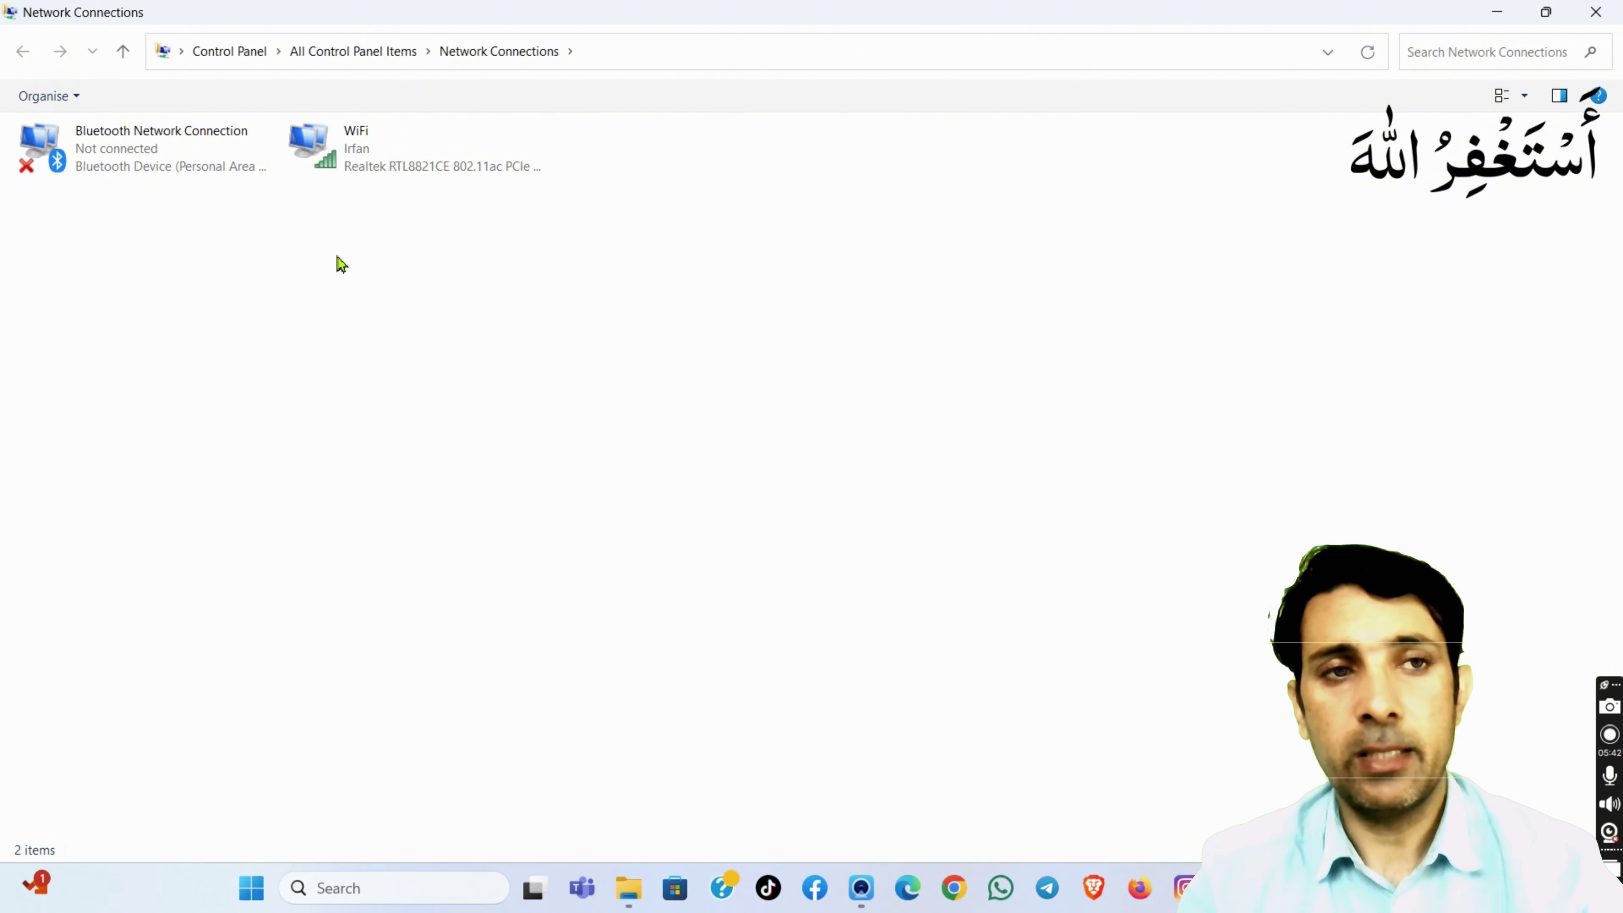
left_click(1598, 12)
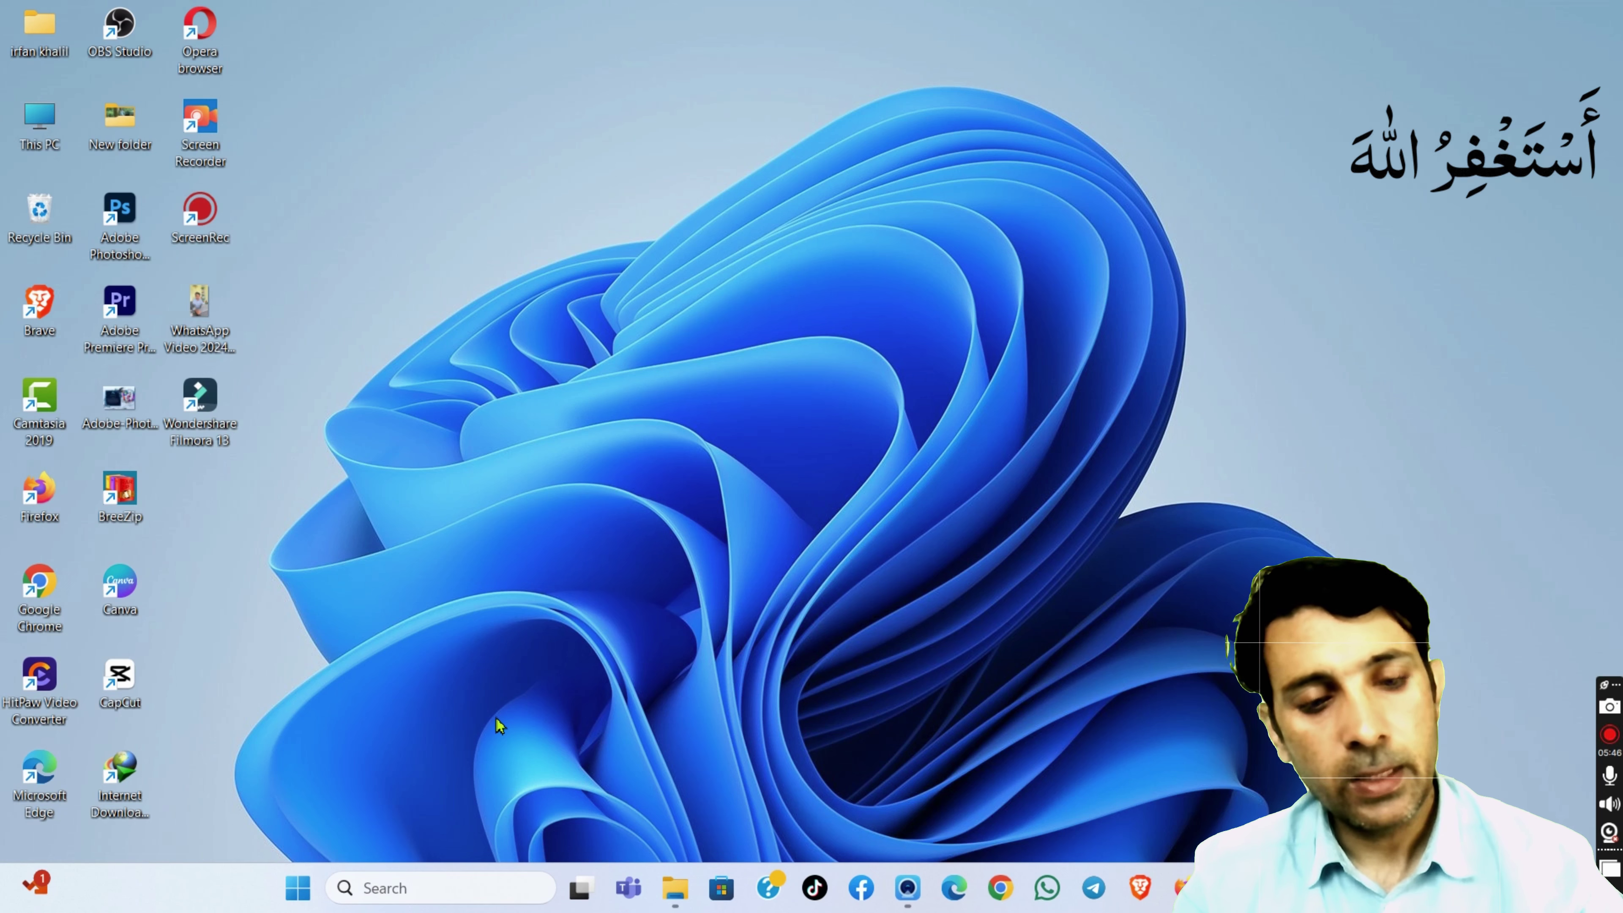
Step: Repeat the Run command ncpa.cpl to show Network Connections once more, and close it
key("super+r")
left_click_drag(199, 653, 802, 360)
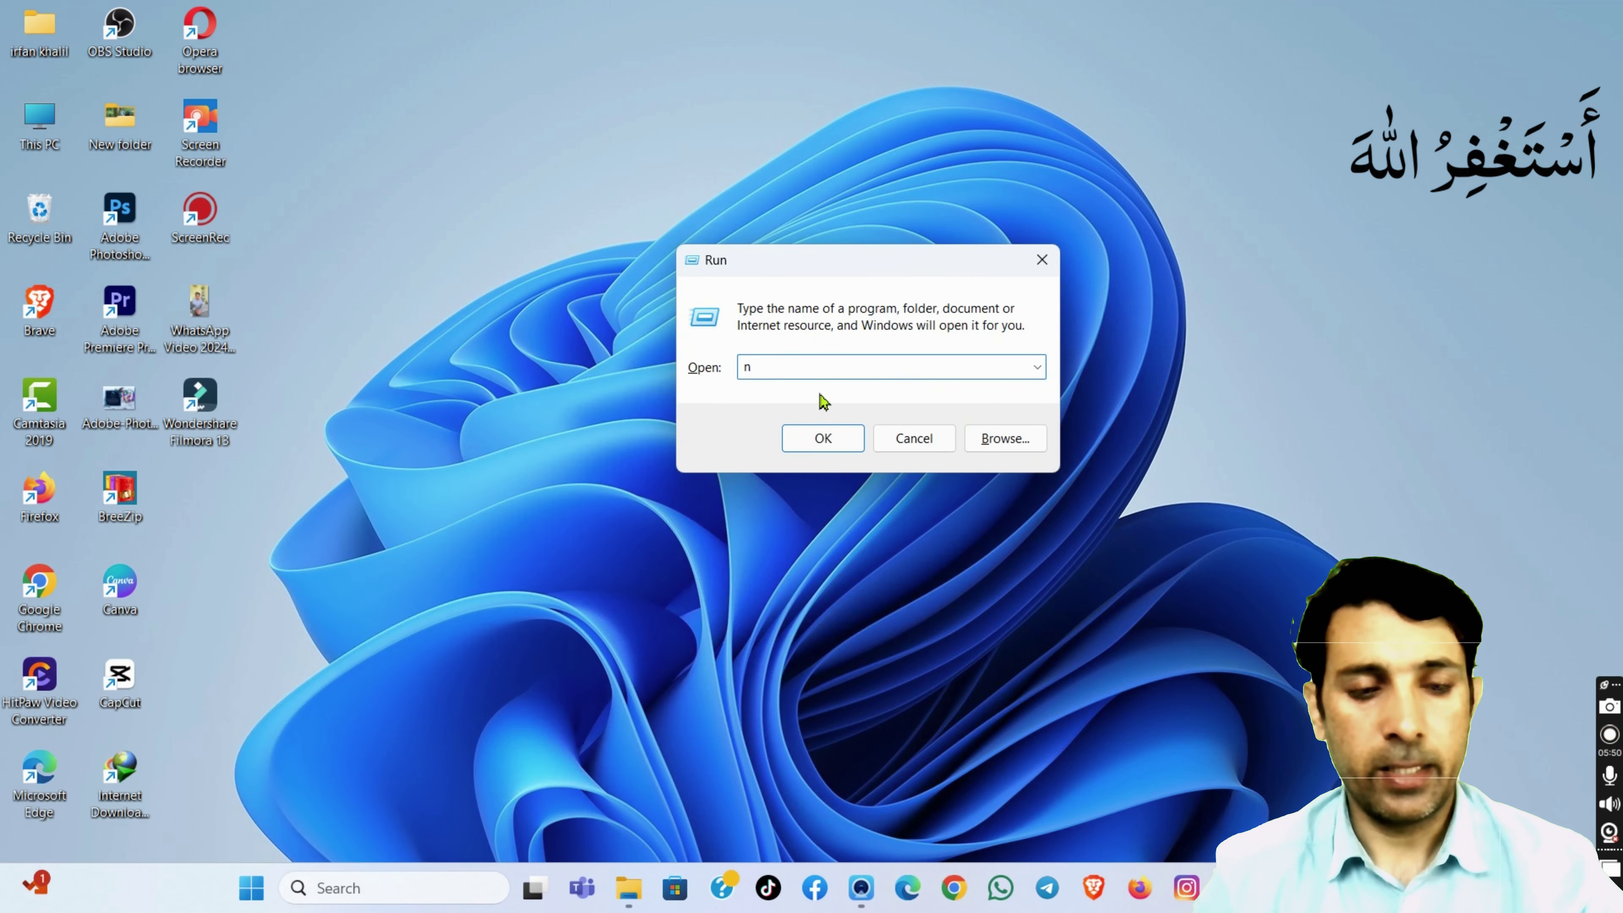
type("na")
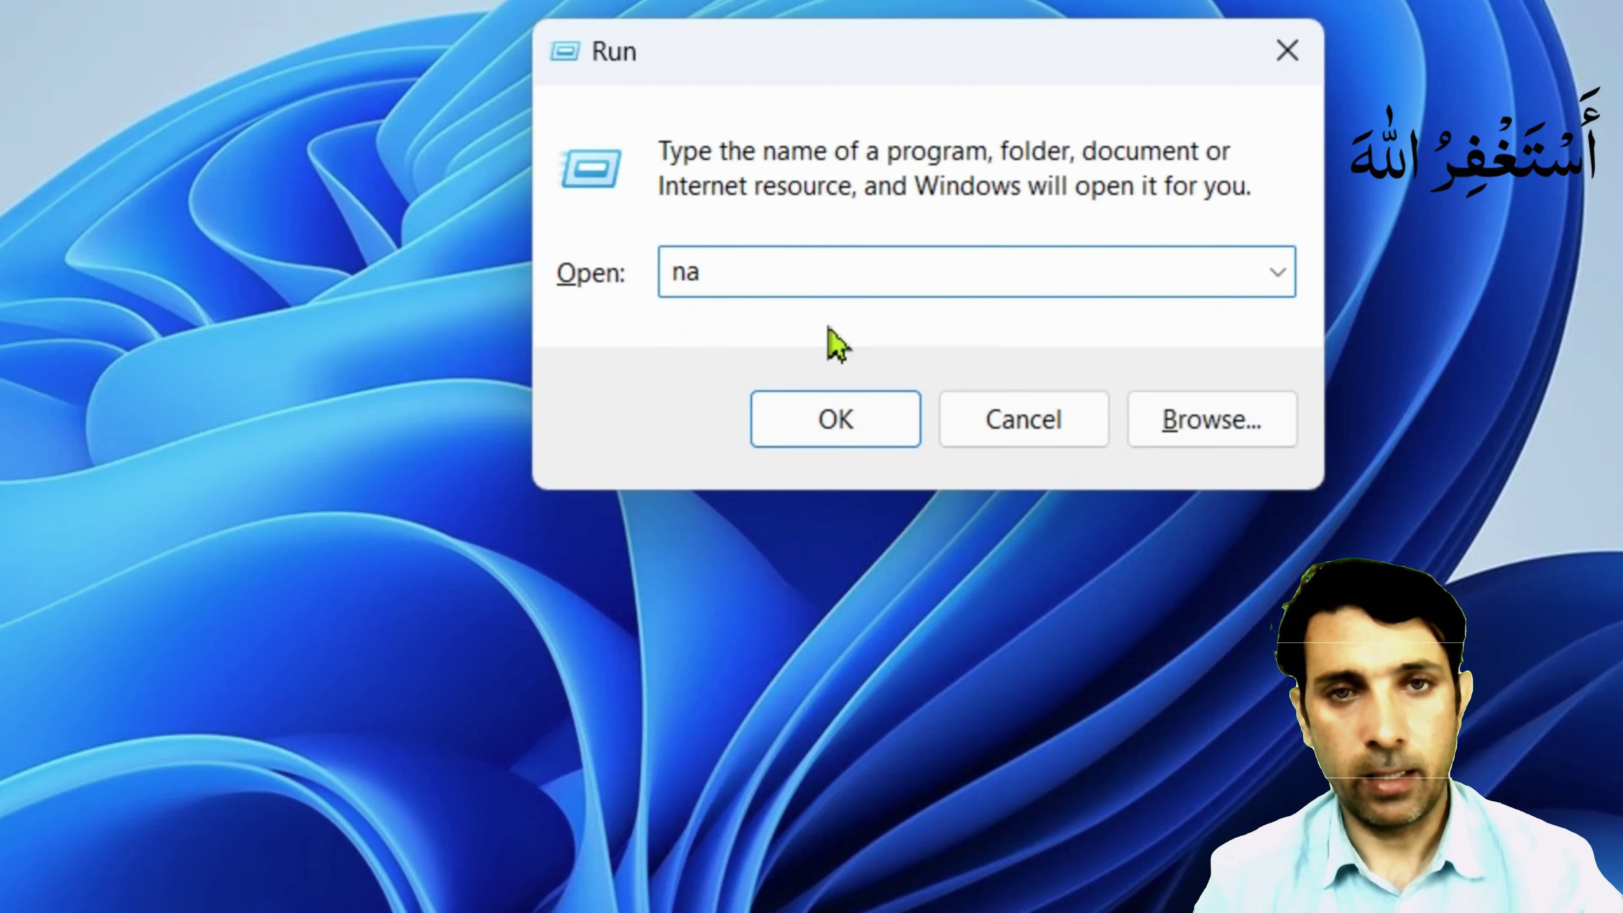
key("BackSpace")
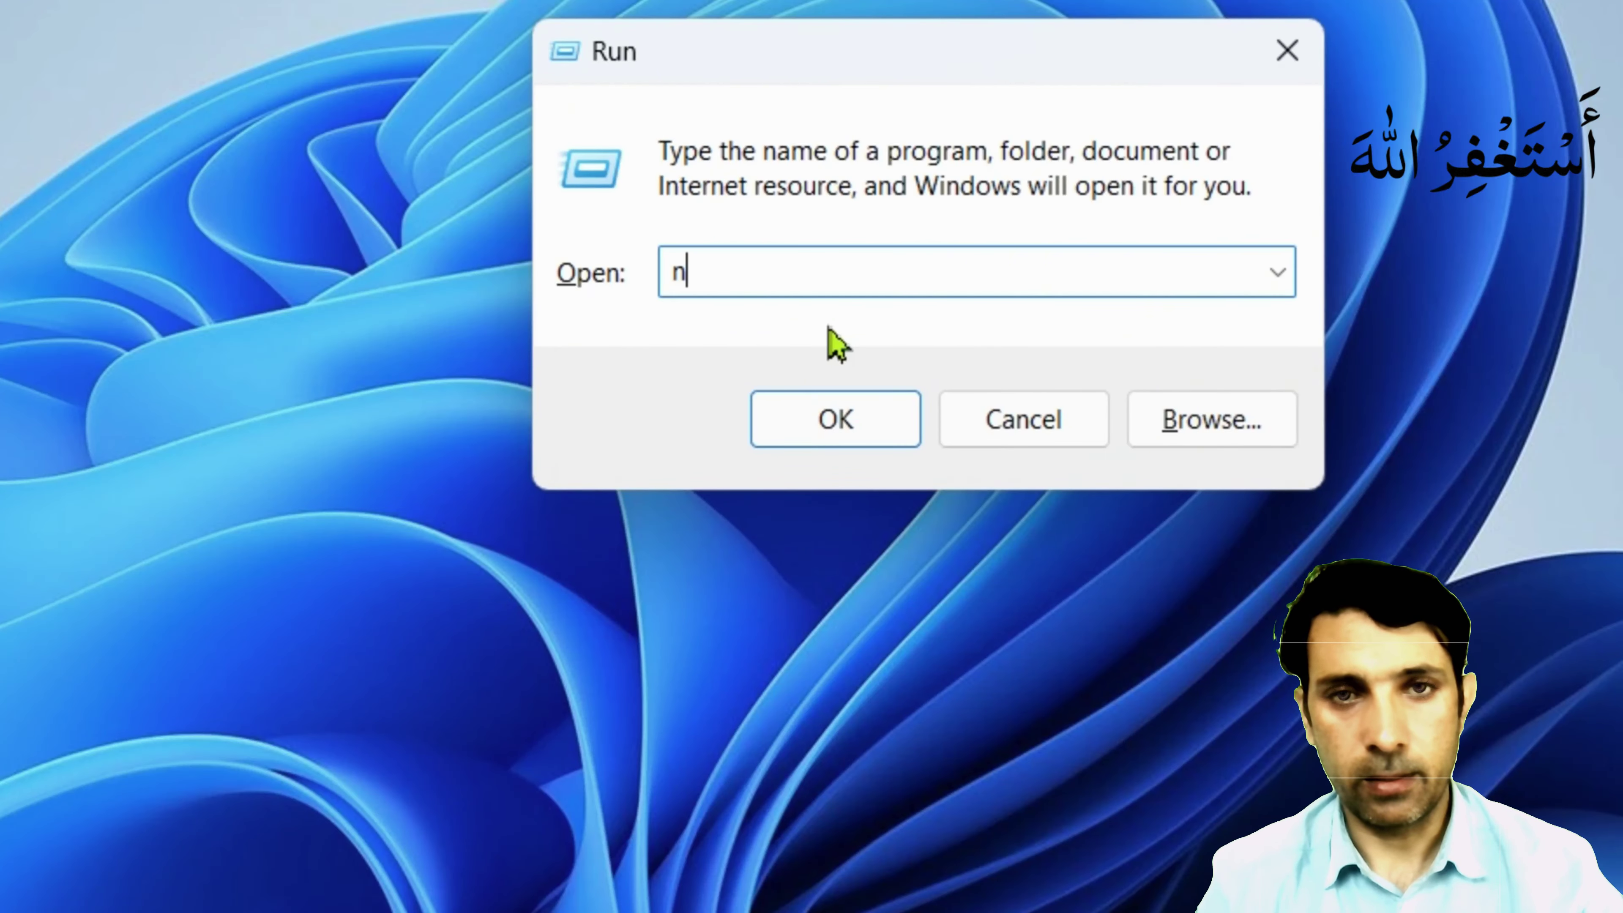
type("cpa")
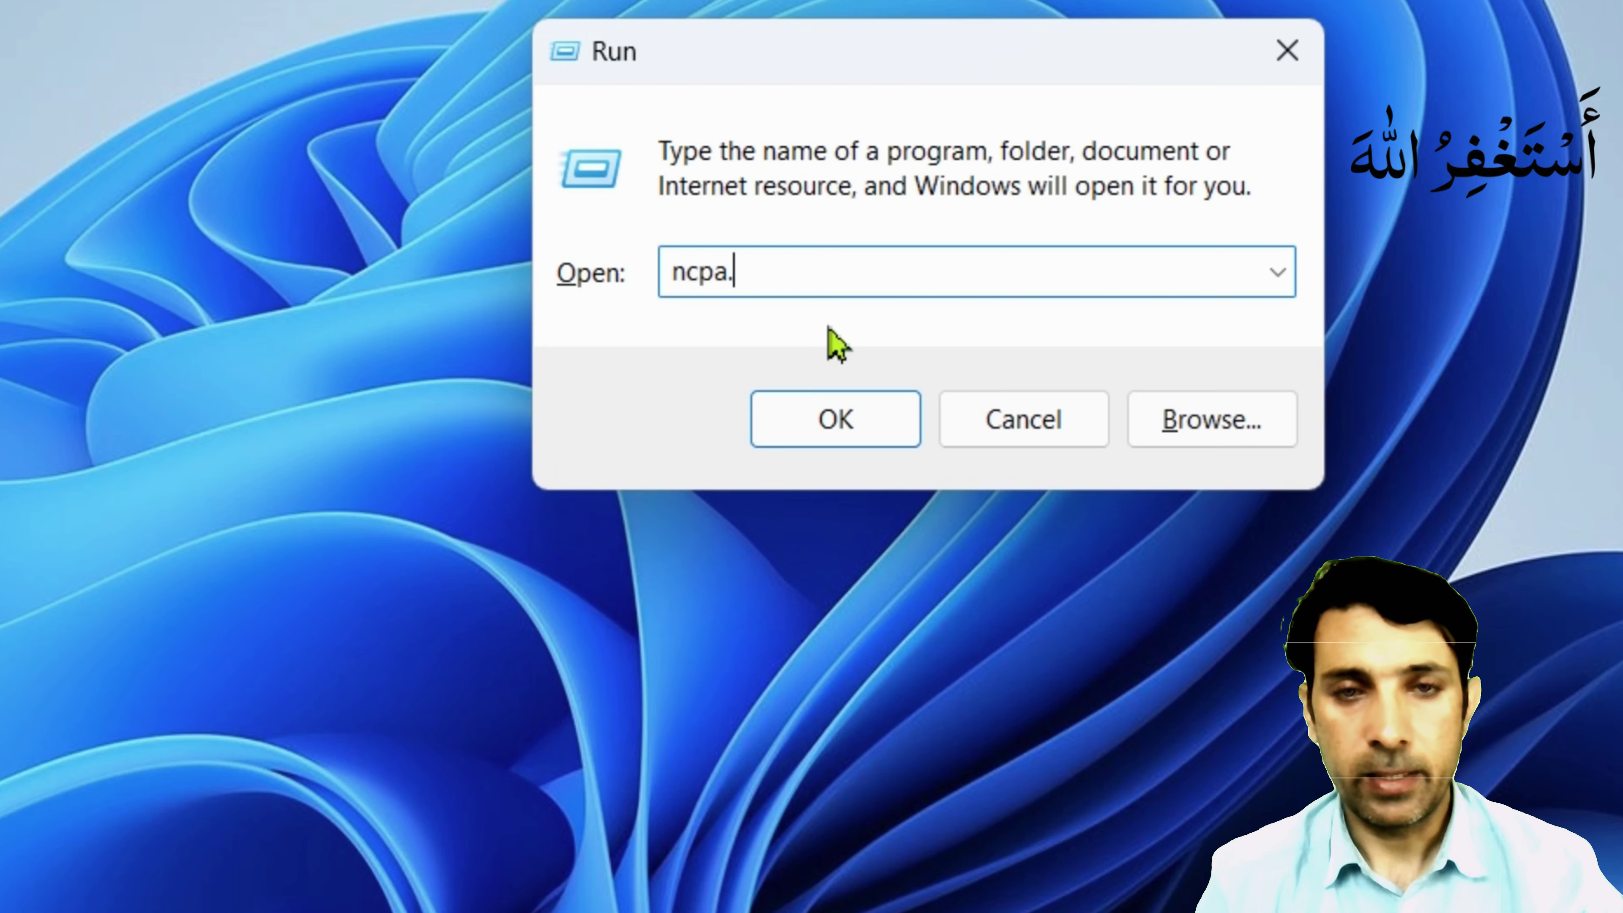
type(".cpl")
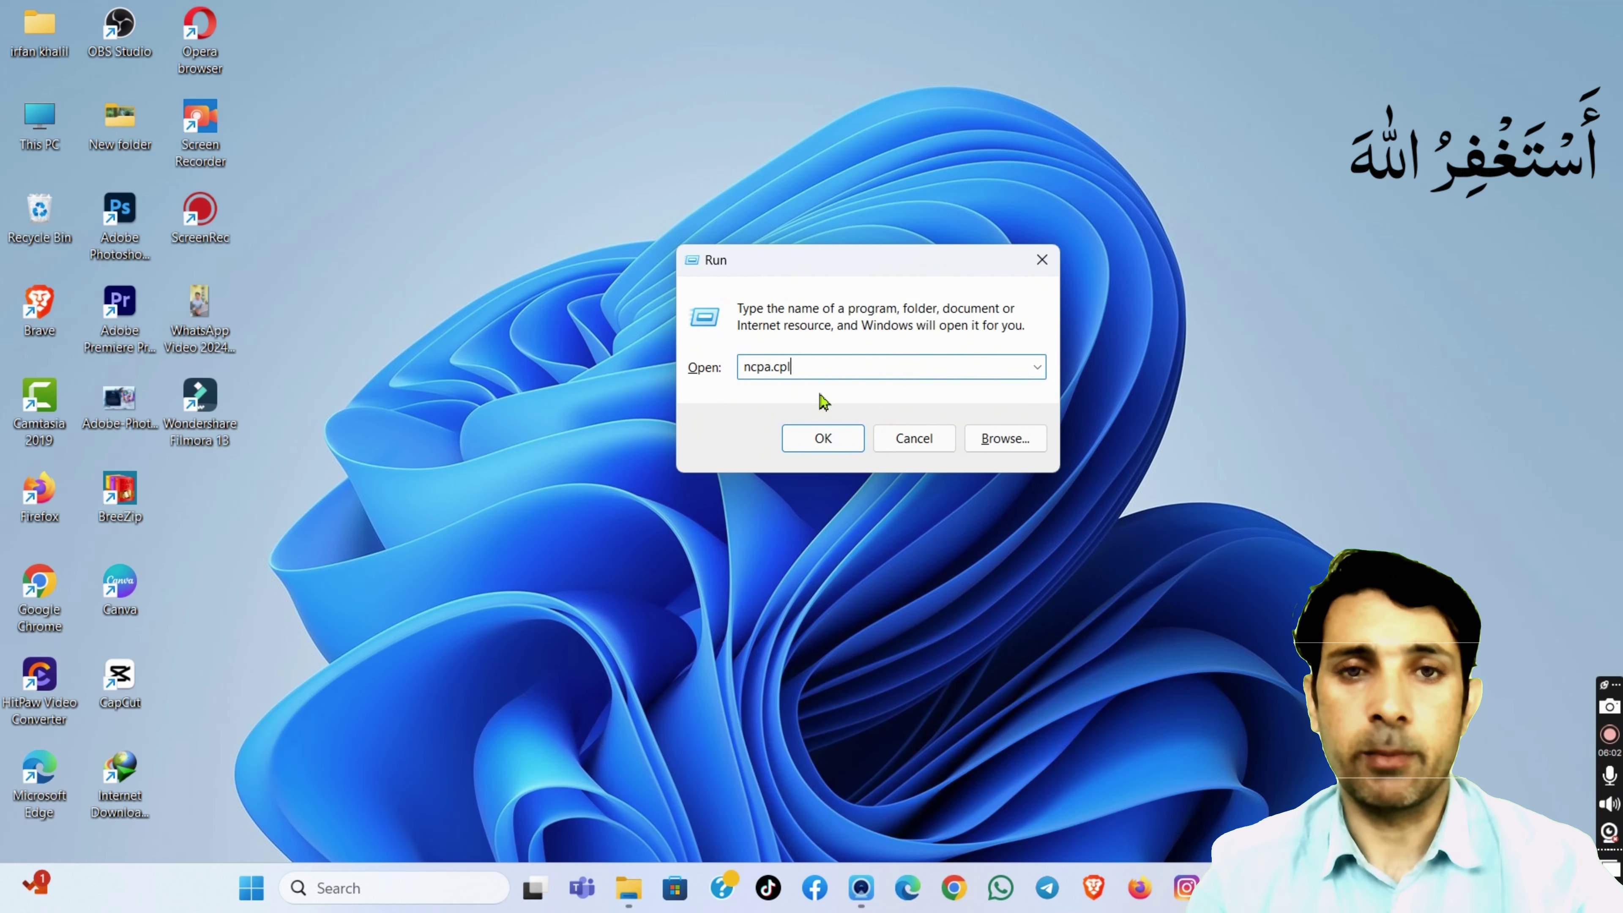
left_click(808, 438)
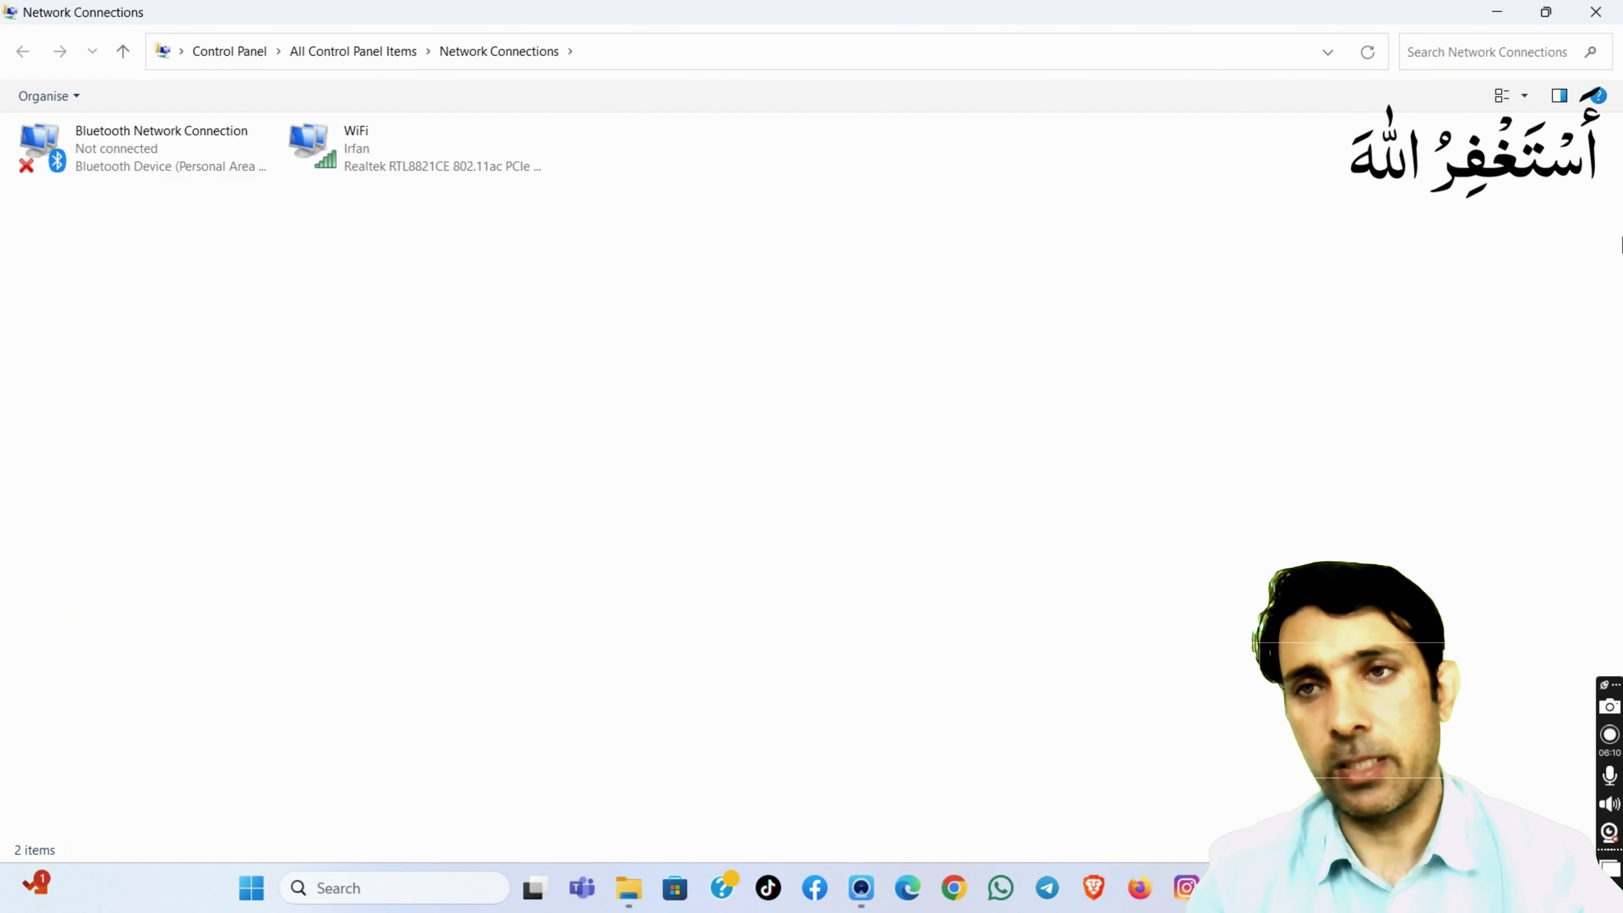
left_click(1617, 15)
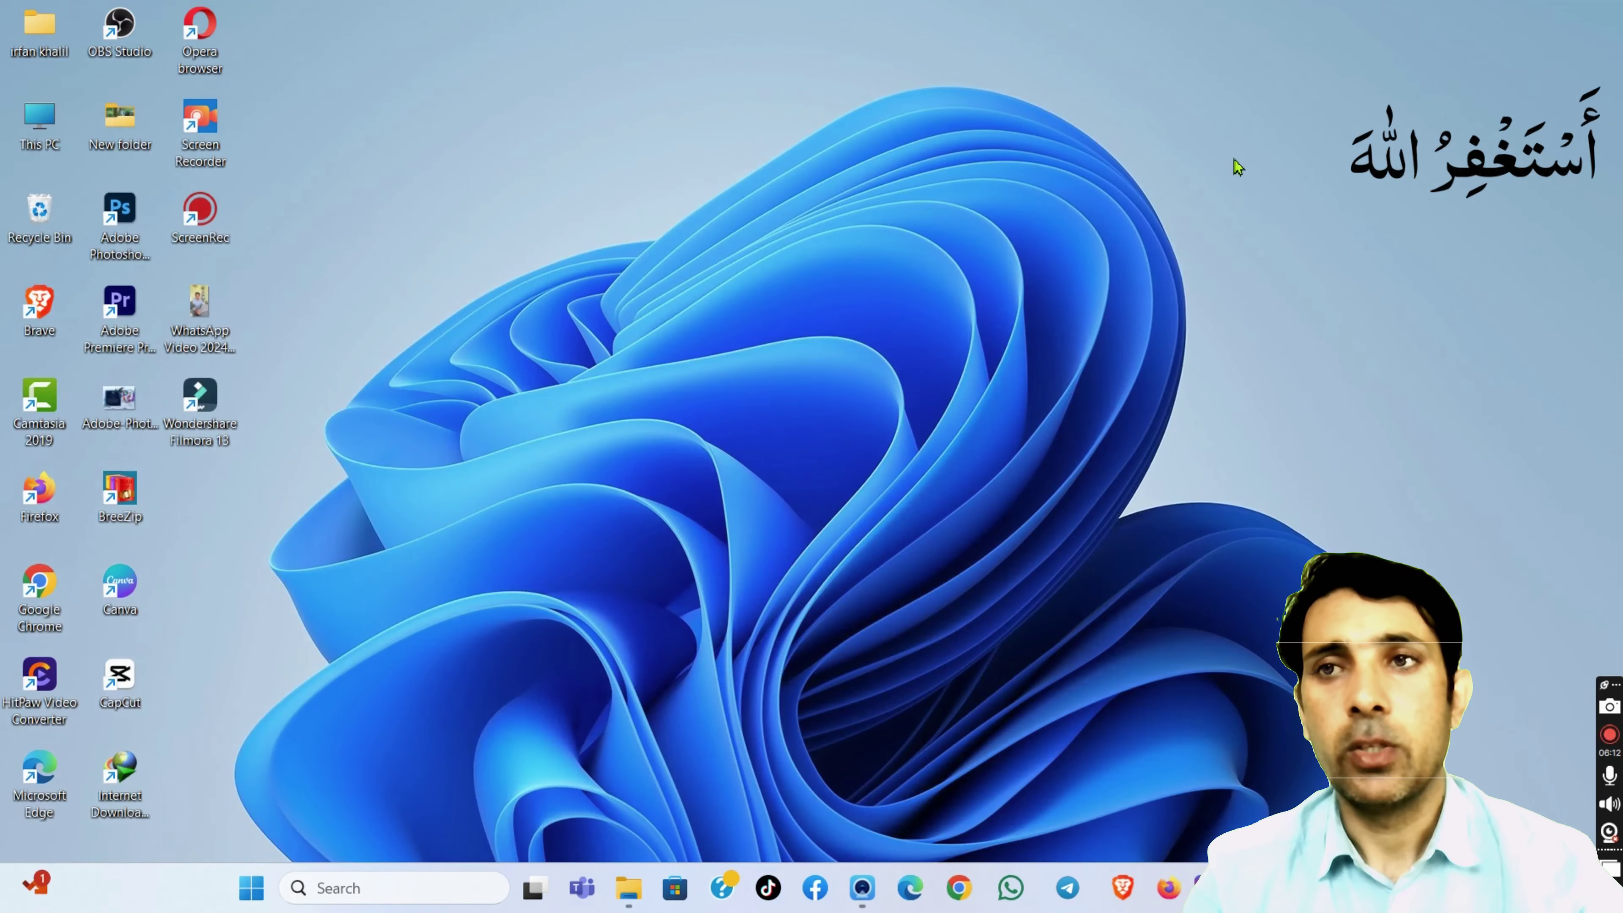